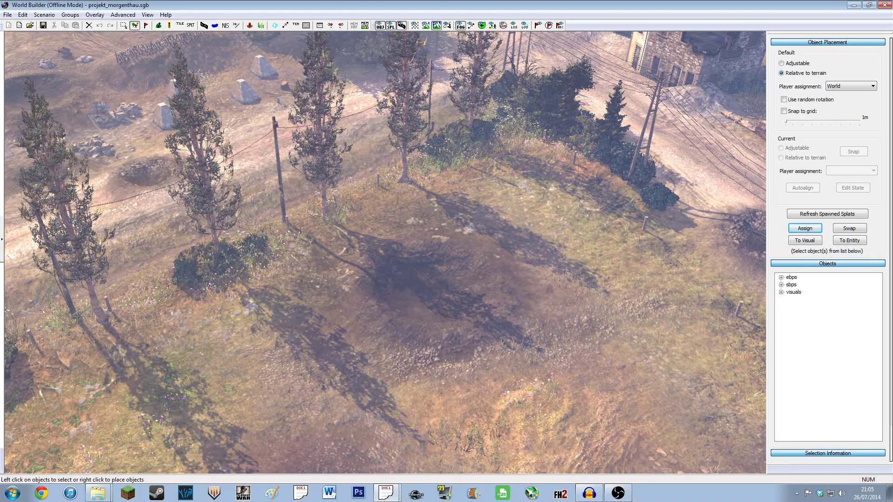
# Examine the map from the tree-lined hill across to the dirt road beside the concrete tank traps.
pyautogui.press('Up')
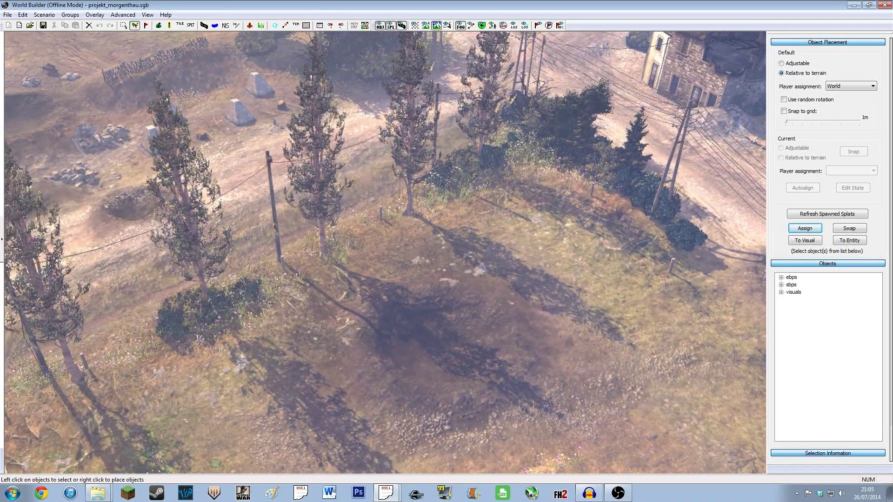
pyautogui.press('Down')
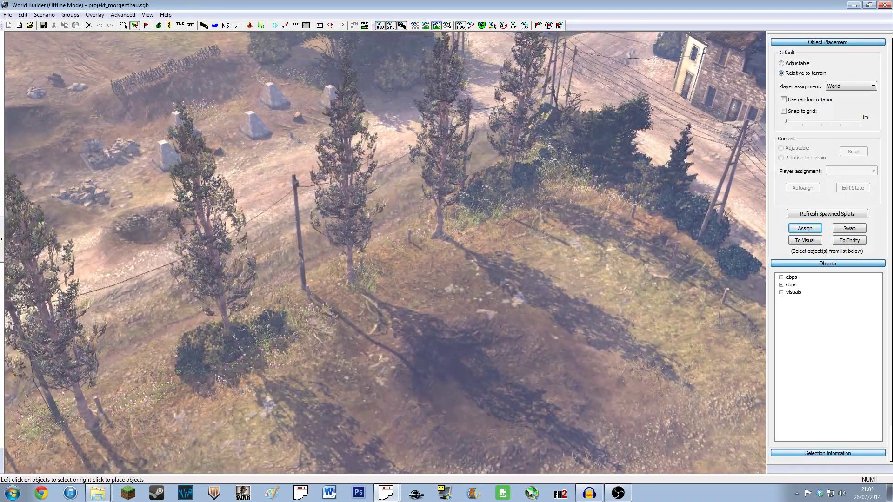
pyautogui.press('Up')
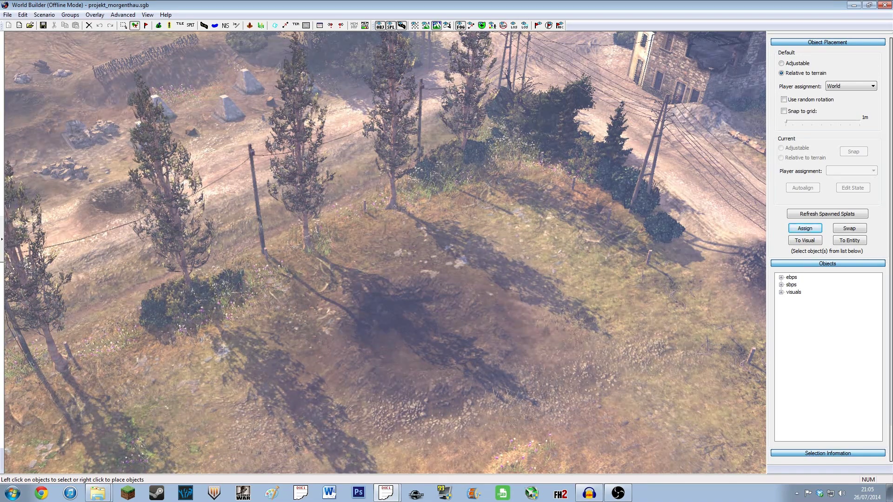
pyautogui.press('Down')
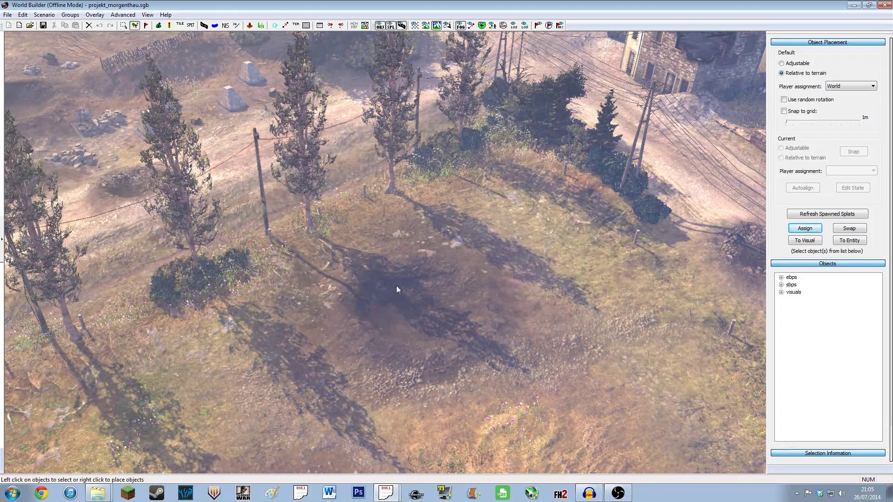
pyautogui.moveTo(397, 285); pyautogui.dragTo(372, 200, button='middle')
pyautogui.press('Up')
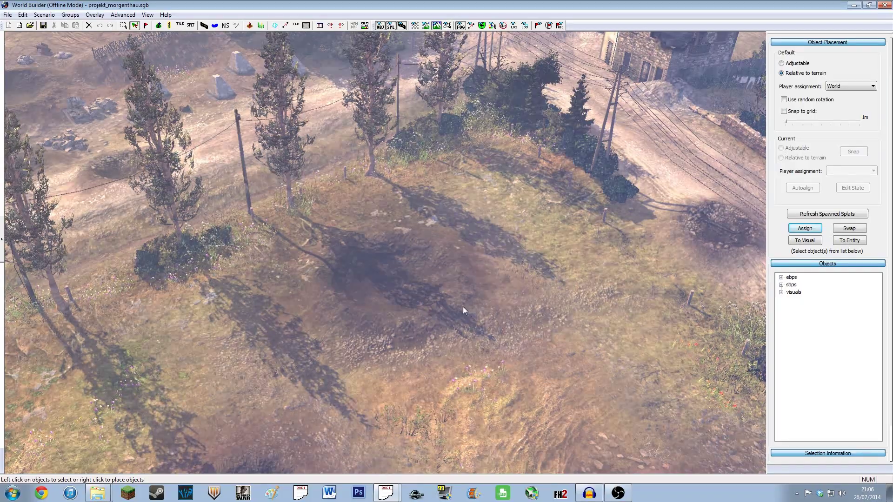
pyautogui.moveTo(459, 306); pyautogui.dragTo(383, 357, button='middle')
pyautogui.press('Up')
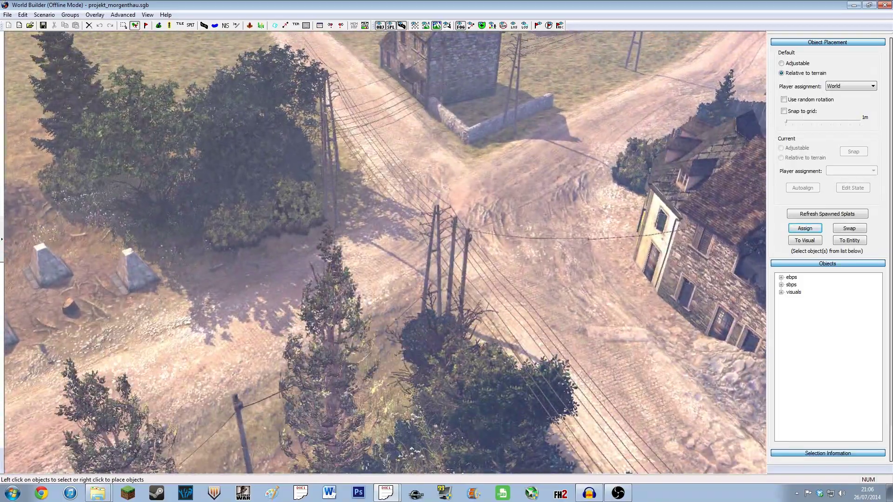
pyautogui.moveTo(385, 252); pyautogui.dragTo(537, 246, button='middle')
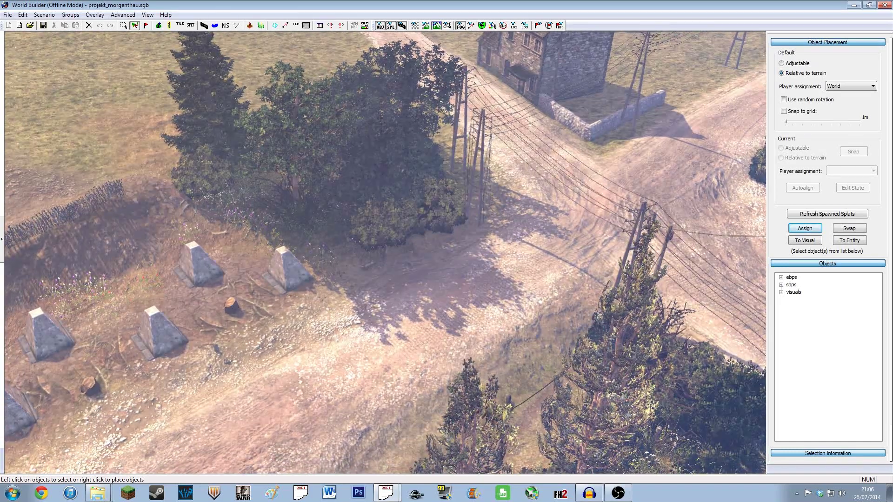
pyautogui.moveTo(385, 252); pyautogui.dragTo(445, 203, button='middle')
pyautogui.press('Left')
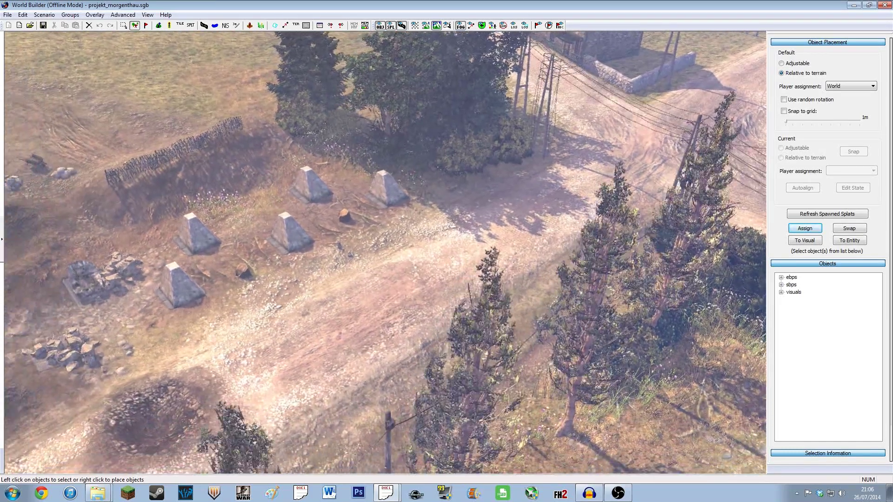
pyautogui.scroll(3, 385, 253)
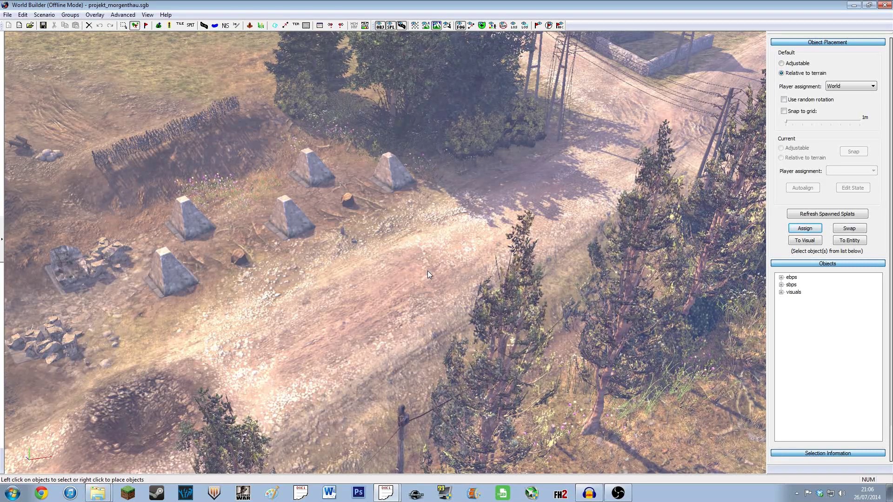
pyautogui.moveTo(427, 271); pyautogui.dragTo(316, 277, button='middle')
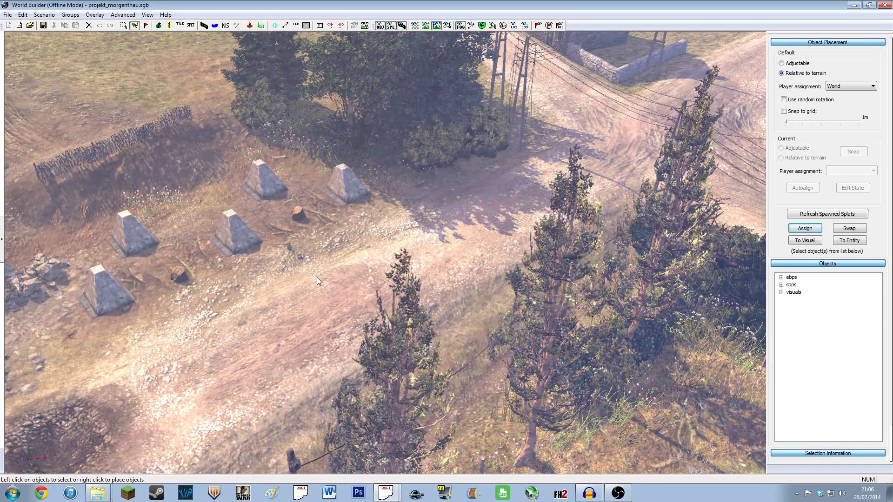
pyautogui.scroll(-1, 474, 226)
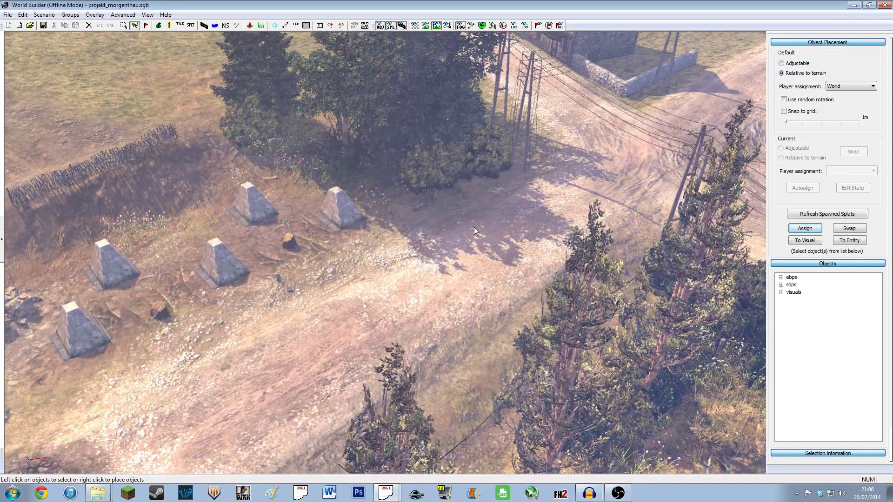
pyautogui.scroll(2, 458, 266)
pyautogui.scroll(-2, 483, 266)
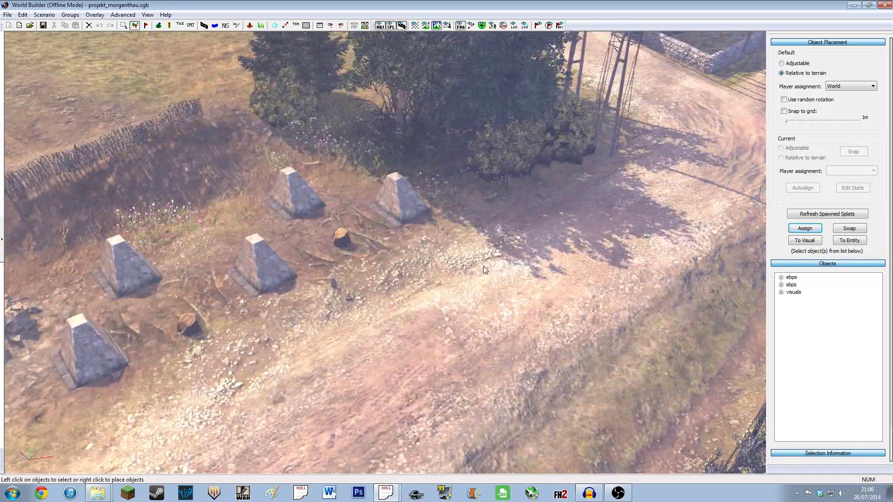
pyautogui.moveTo(484, 266); pyautogui.dragTo(529, 254, button='middle')
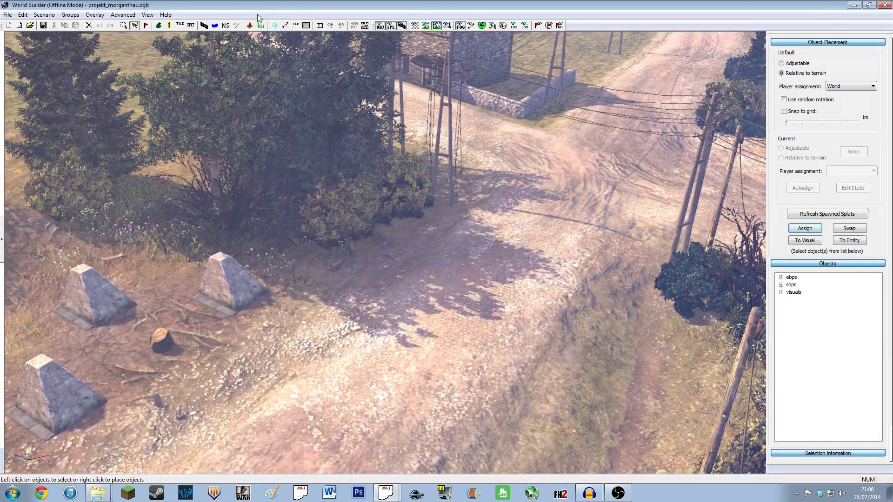
# Switch to NIS editing and create a new NIS with 30 frames per second and a length of 30 seconds.
pyautogui.click(226, 26)
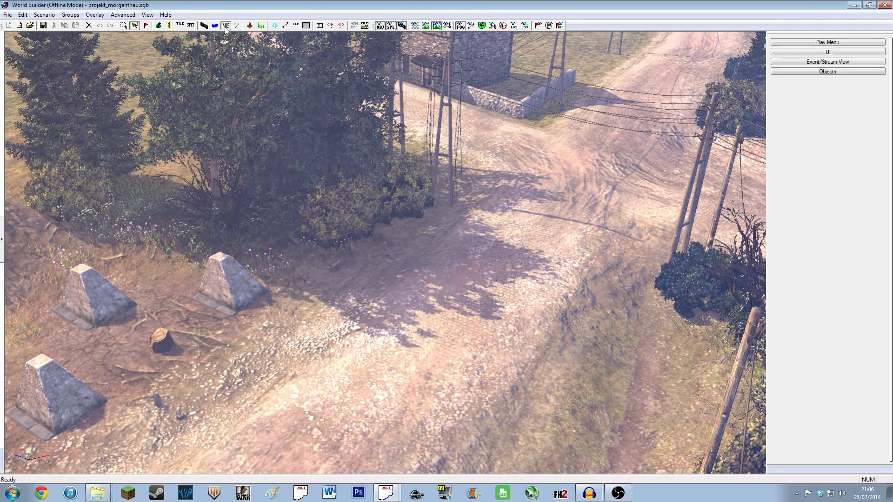
pyautogui.scroll(-4, 466, 299)
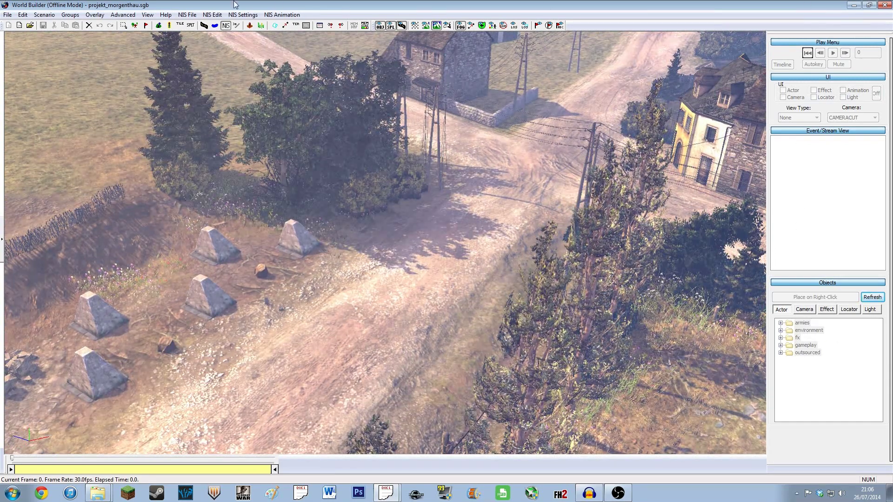
pyautogui.click(191, 17)
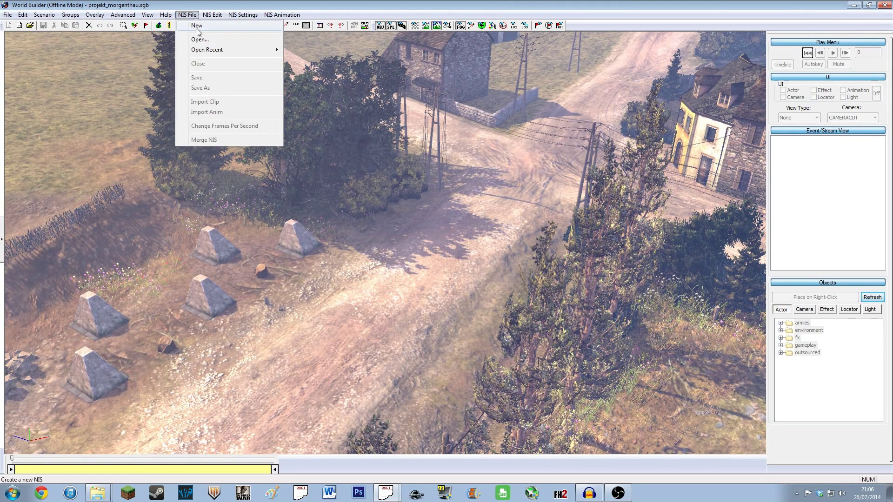
pyautogui.click(197, 26)
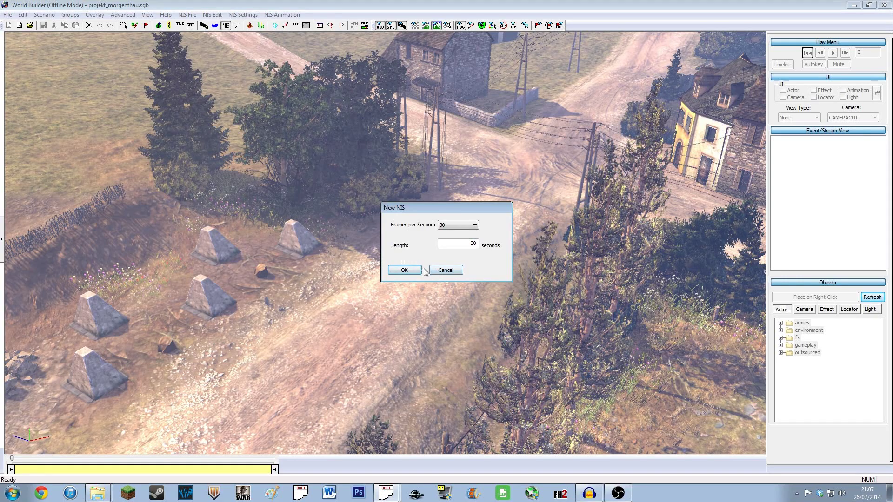
pyautogui.click(459, 228)
pyautogui.click(459, 228)
pyautogui.click(412, 271)
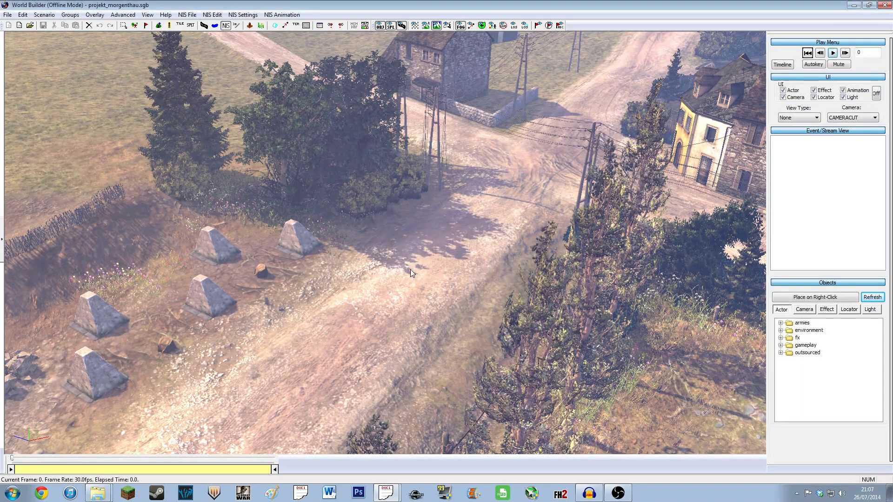
# Enable Place on Right-Click and choose the actor conscript.abp from armies, soviet, soldiers, conscript.
pyautogui.moveTo(482, 263); pyautogui.dragTo(483, 266, button='middle')
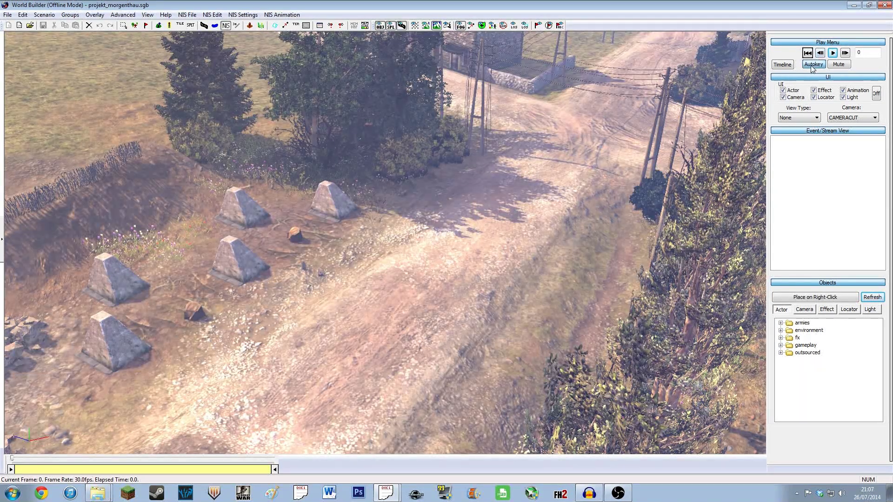
pyautogui.click(821, 300)
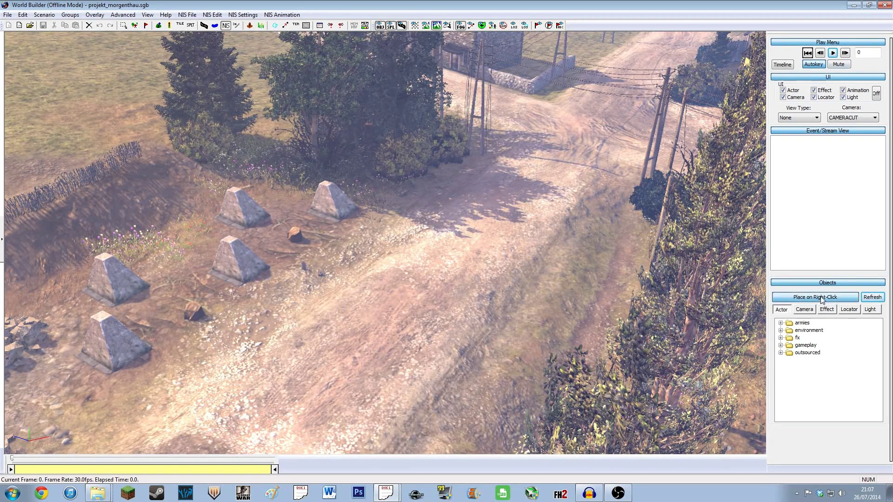
pyautogui.click(781, 324)
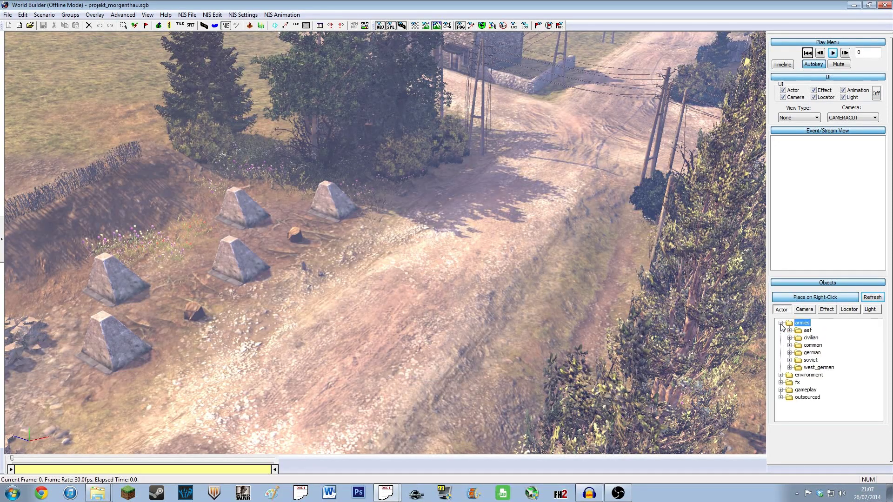
pyautogui.click(789, 360)
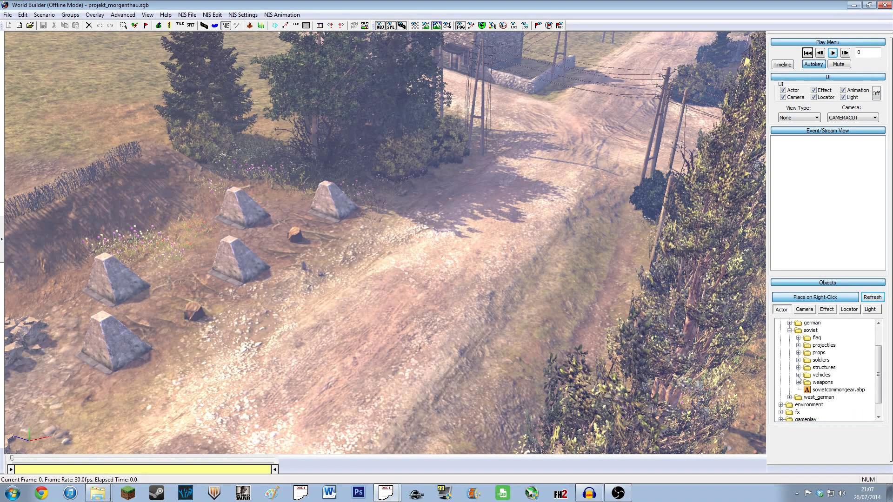
pyautogui.click(798, 361)
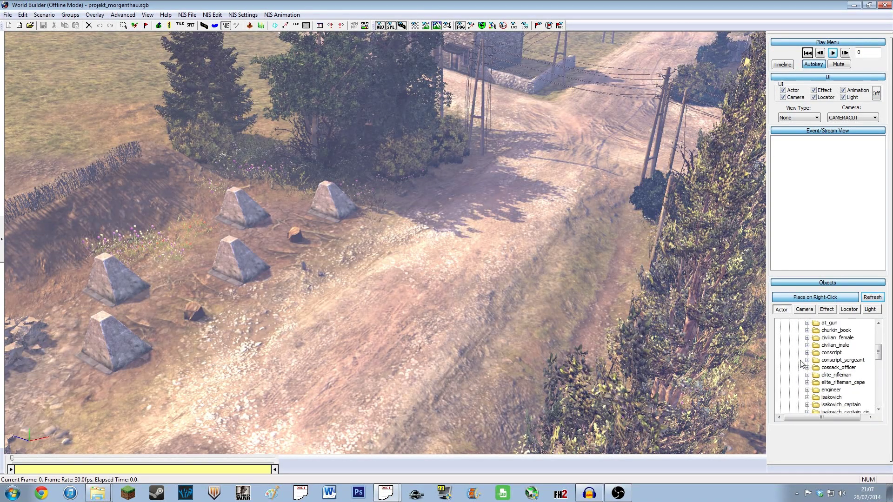
pyautogui.click(807, 353)
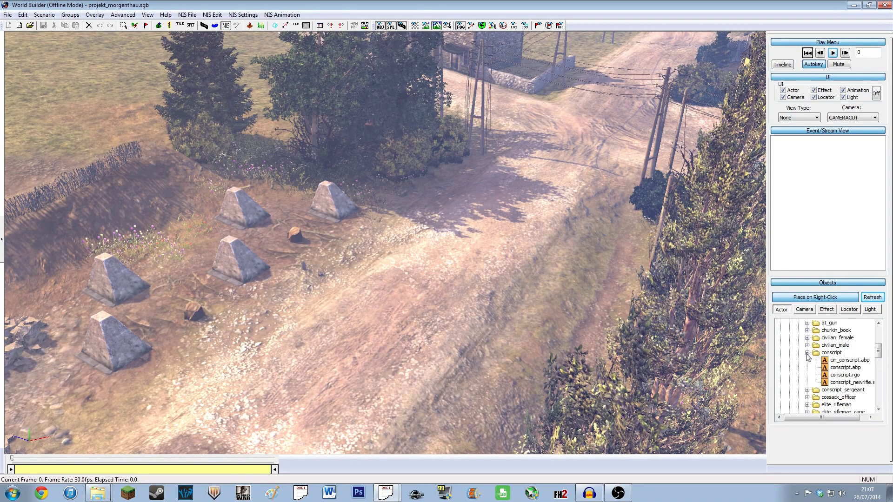
pyautogui.click(855, 369)
# Examine the road junction, trees and tank traps from several angles, including from overhead.
pyautogui.scroll(3, 577, 282)
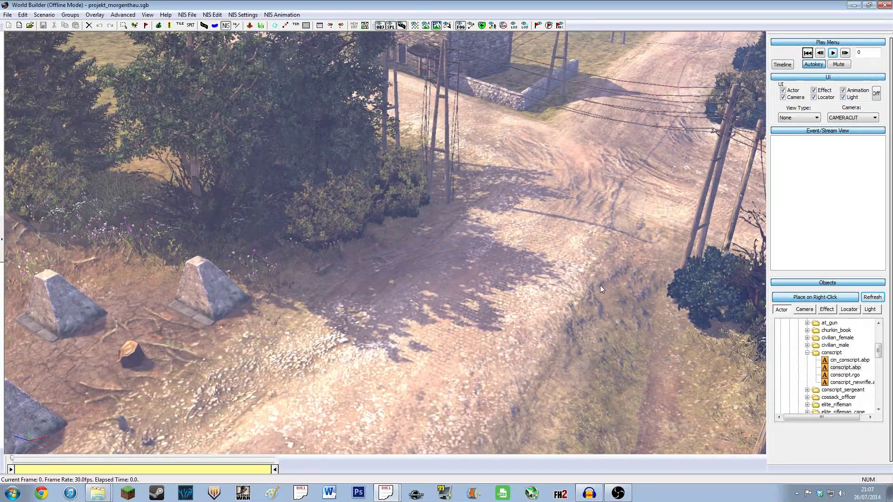
pyautogui.moveTo(540, 247); pyautogui.dragTo(539, 269, button='middle')
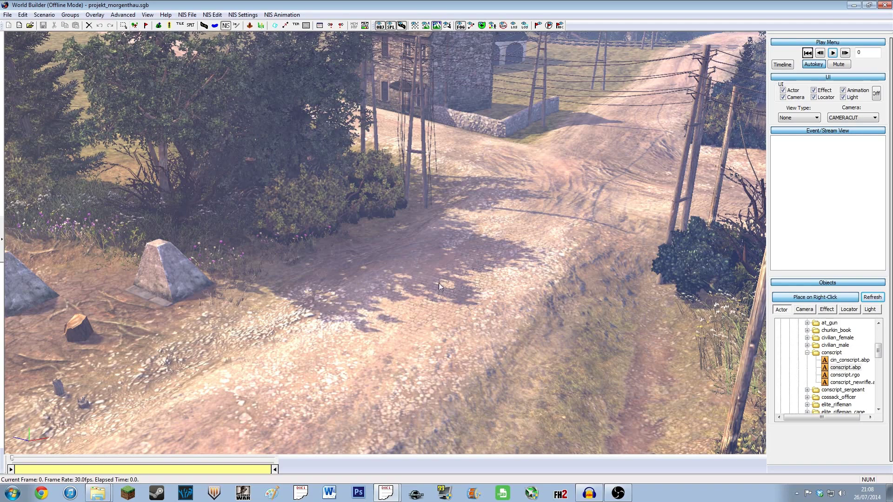
pyautogui.scroll(-3, 463, 301)
pyautogui.scroll(1, 463, 297)
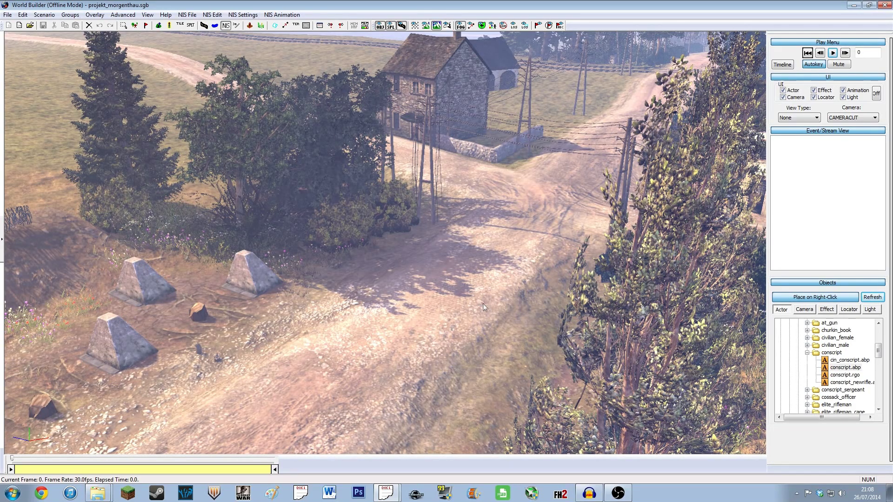
pyautogui.scroll(-3, 480, 294)
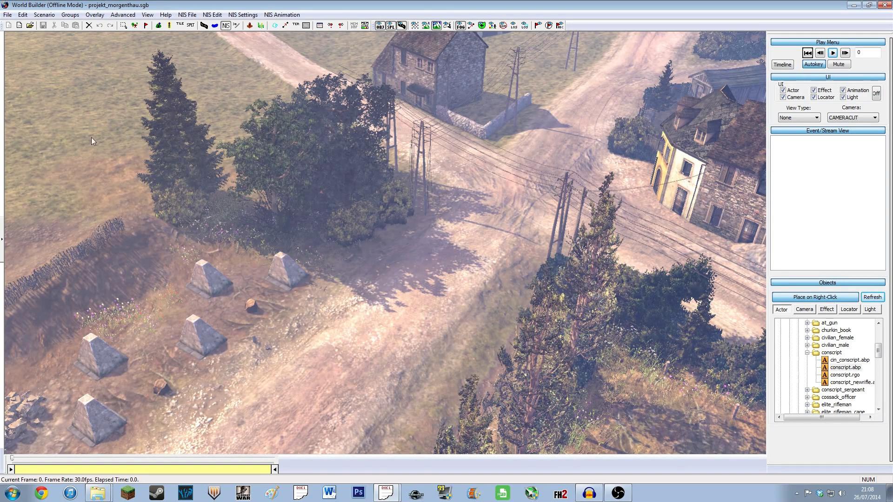
pyautogui.moveTo(145, 167); pyautogui.dragTo(454, 270, button='middle')
pyautogui.scroll(-2, 452, 265)
pyautogui.moveTo(387, 55); pyautogui.dragTo(408, 125, button='middle')
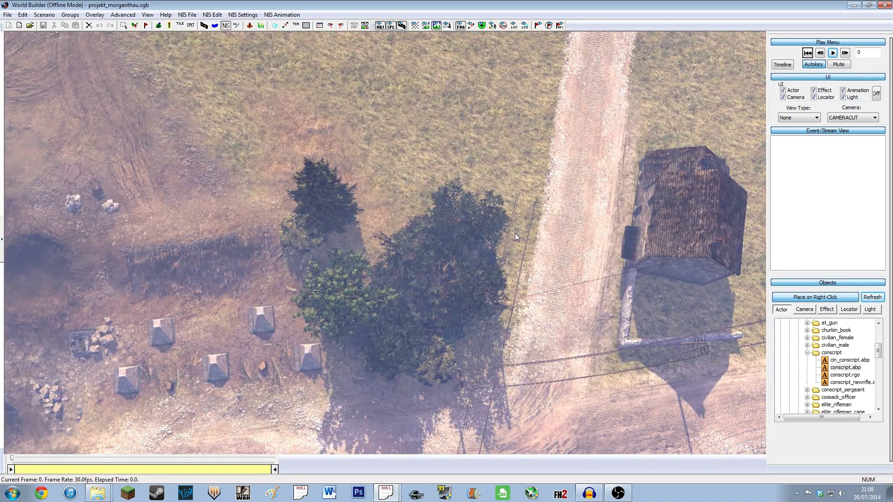
pyautogui.moveTo(510, 248); pyautogui.dragTo(331, 155, button='middle')
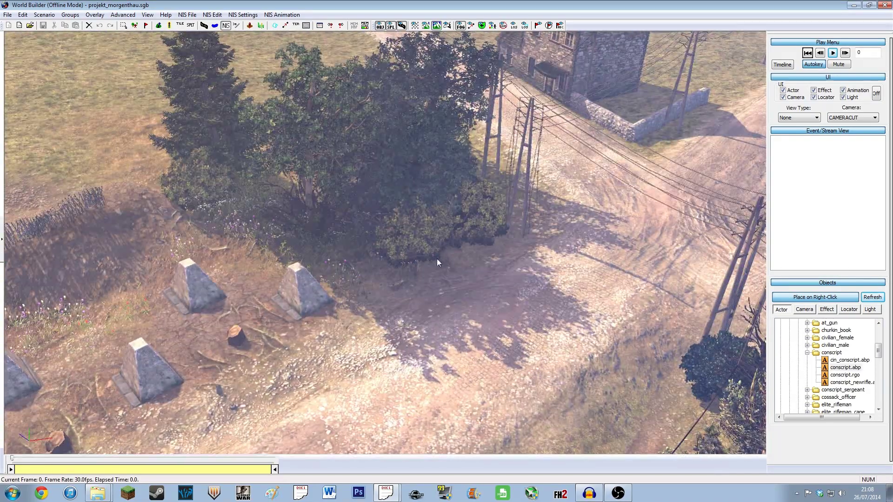
pyautogui.moveTo(496, 243); pyautogui.dragTo(307, 242, button='middle')
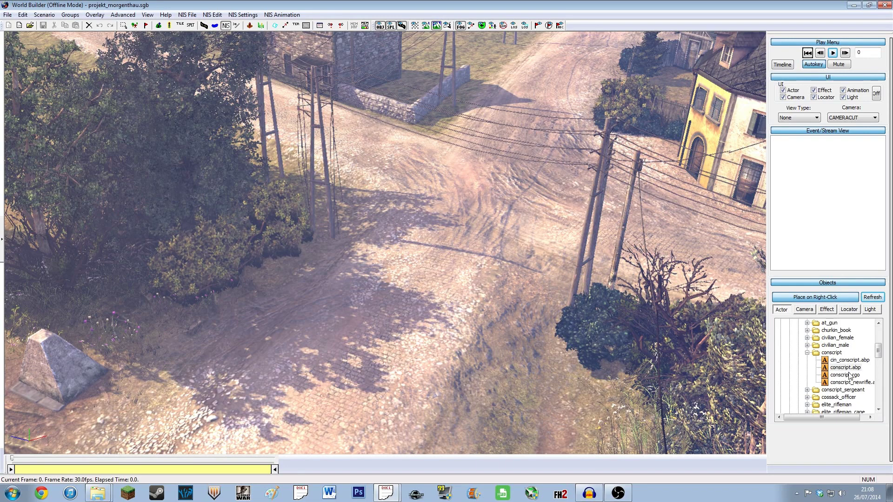
# Place the conscript.abp actor on the cobbled road near the junction and select it.
pyautogui.click(848, 368)
pyautogui.scroll(3, 501, 347)
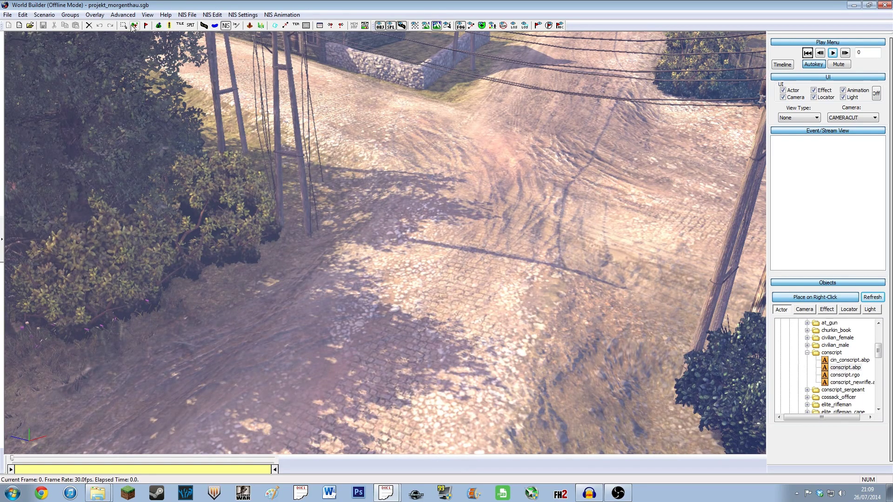
pyautogui.rightClick(456, 290)
pyautogui.scroll(-2, 485, 377)
pyautogui.click(478, 283)
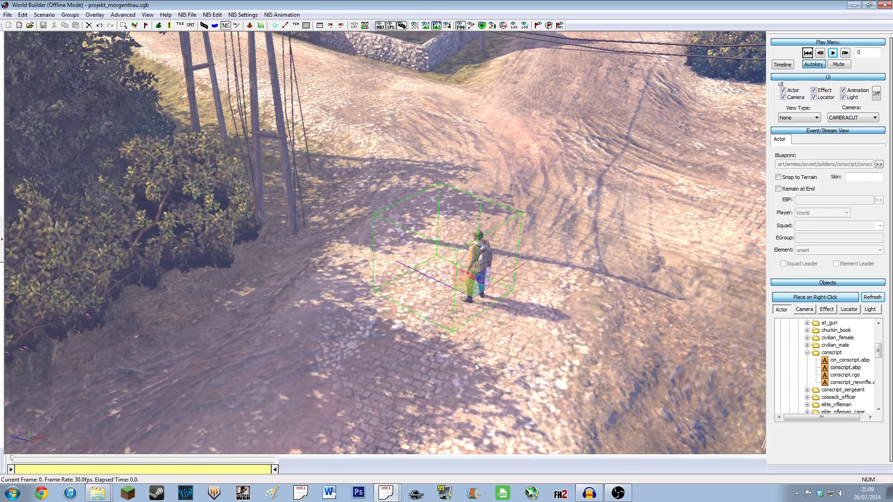
pyautogui.moveTo(475, 362)
pyautogui.mouseDown(button='middle')
pyautogui.moveTo(474, 395)
pyautogui.moveTo(475, 335)
pyautogui.moveTo(475, 379)
pyautogui.moveTo(497, 367)
pyautogui.moveTo(467, 373)
pyautogui.mouseUp(button='middle')
pyautogui.scroll(5, 467, 374)
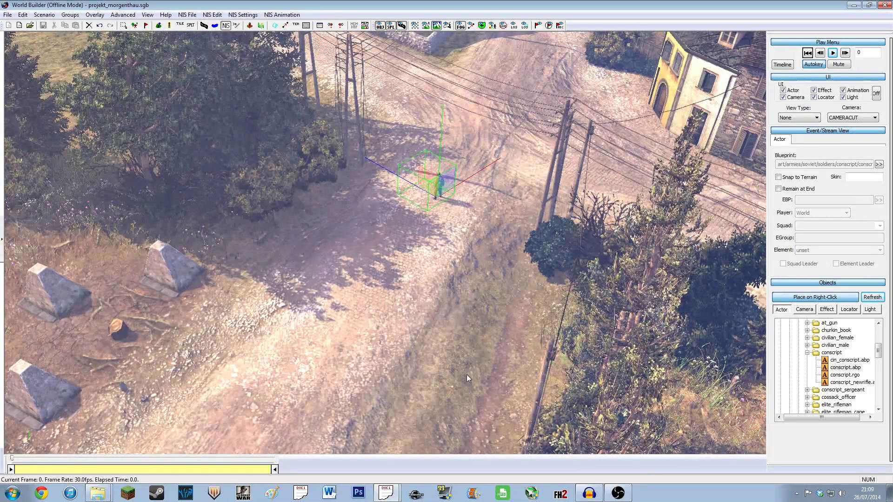
pyautogui.scroll(4, 434, 336)
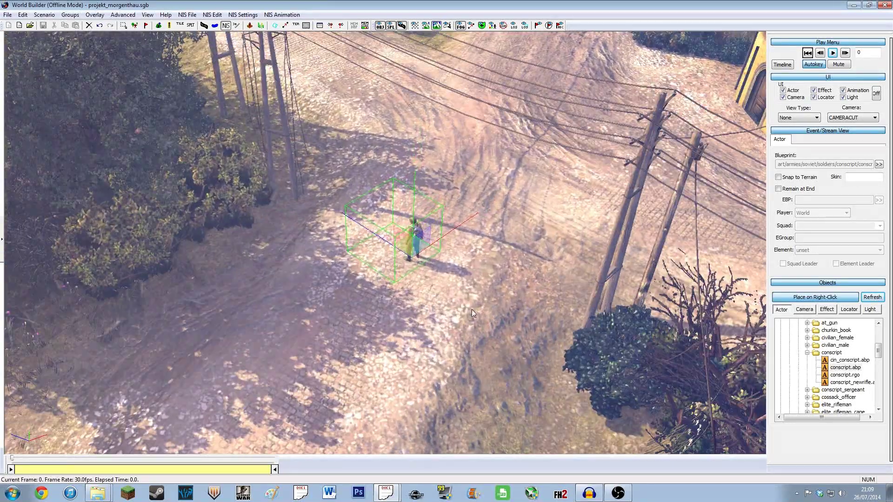
# Rotate the conscript actor about its vertical axis so it faces down the road past the tank traps.
pyautogui.moveTo(471, 309); pyautogui.dragTo(450, 258, button='middle')
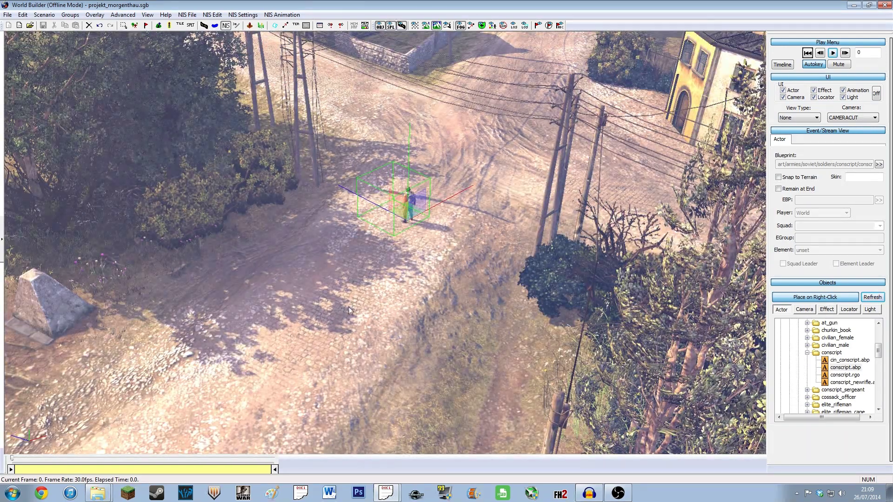
pyautogui.moveTo(356, 305); pyautogui.dragTo(407, 260, button='middle')
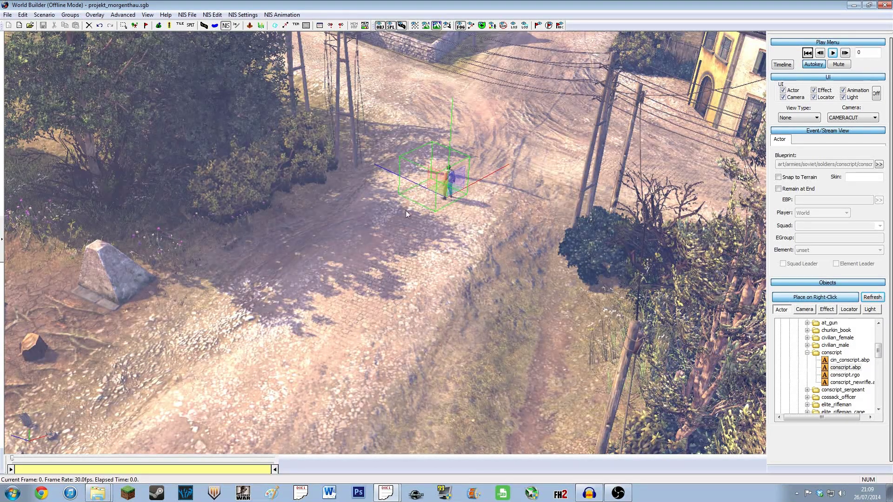
pyautogui.press('e')
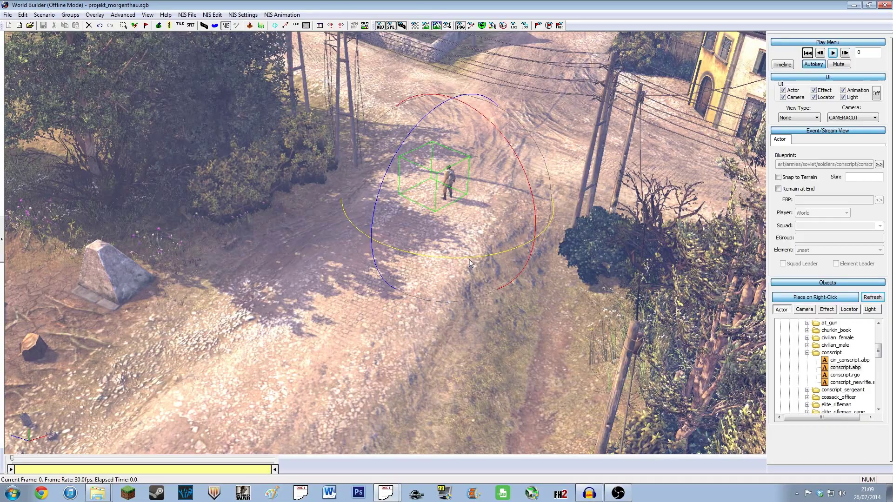
pyautogui.moveTo(469, 263); pyautogui.dragTo(405, 262)
pyautogui.moveTo(404, 262); pyautogui.dragTo(609, 317, button='middle')
pyautogui.moveTo(492, 232); pyautogui.dragTo(433, 245, button='middle')
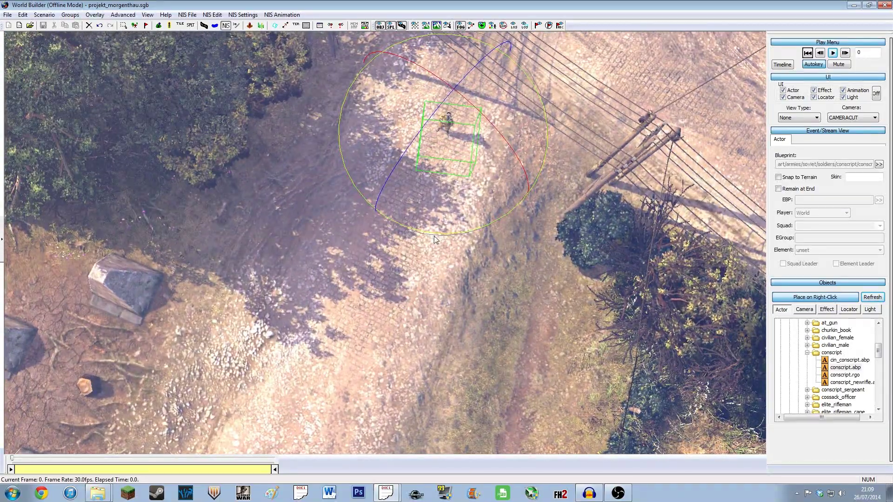
pyautogui.moveTo(444, 205); pyautogui.dragTo(428, 251, button='middle')
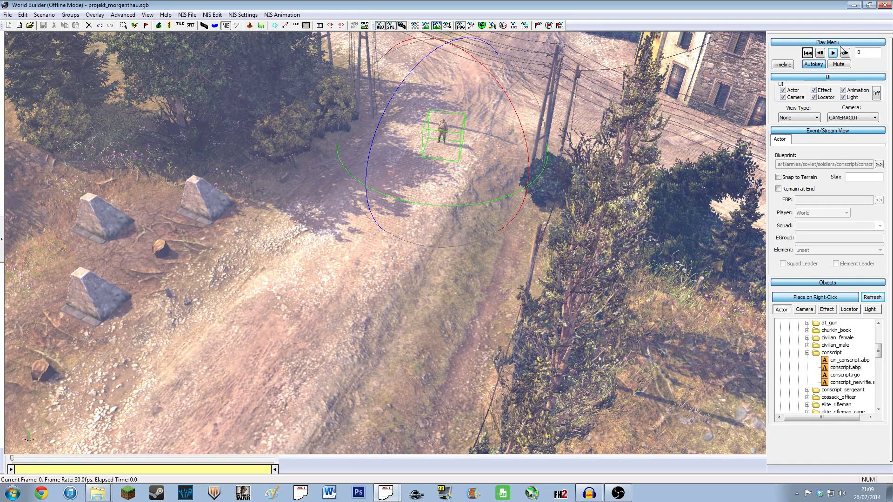
# Go to frame 300, examine the channels and frame grid in the timeline, and return to the first frame.
pyautogui.doubleClick(858, 52)
pyautogui.write('300')
pyautogui.press('Return')
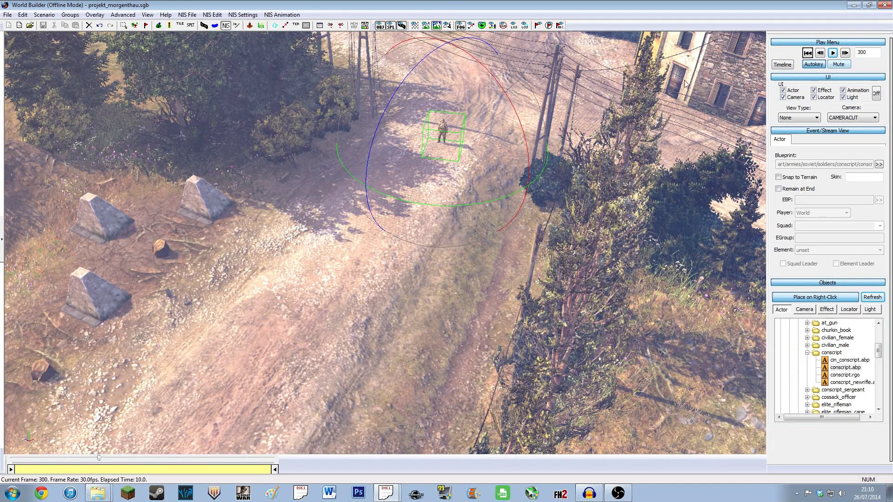
pyautogui.click(779, 65)
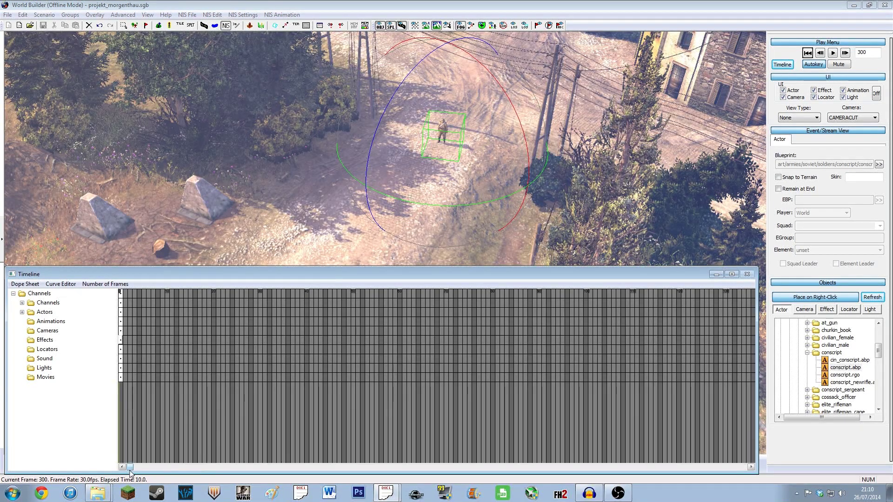
pyautogui.moveTo(131, 468); pyautogui.dragTo(131, 469)
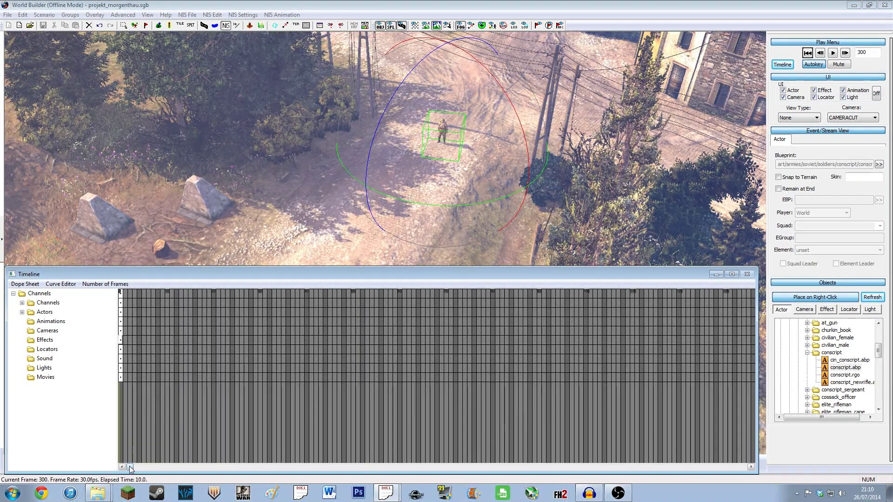
pyautogui.moveTo(130, 469); pyautogui.dragTo(105, 477)
pyautogui.moveTo(131, 469); pyautogui.dragTo(107, 476)
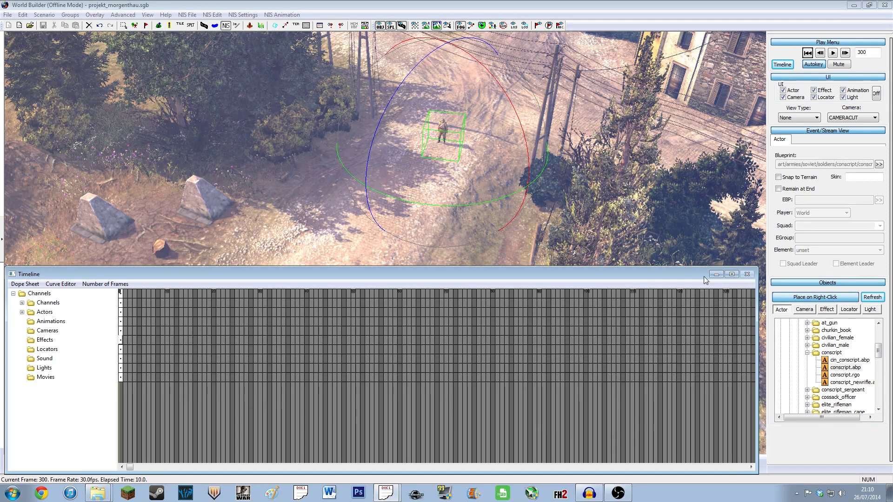
pyautogui.click(716, 274)
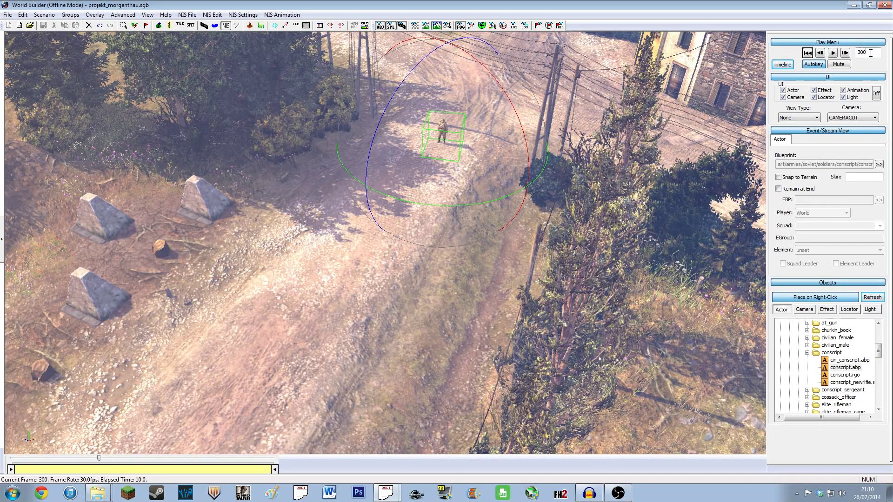
pyautogui.click(807, 53)
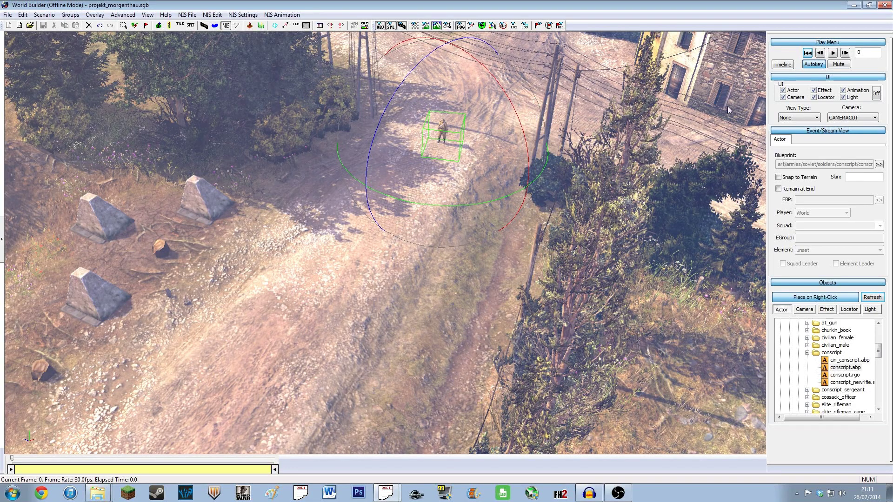
# At frame 300, move the conscript actor down the road beside the tank traps to create its movement path.
pyautogui.doubleClick(859, 52)
pyautogui.write('300')
pyautogui.press('Return')
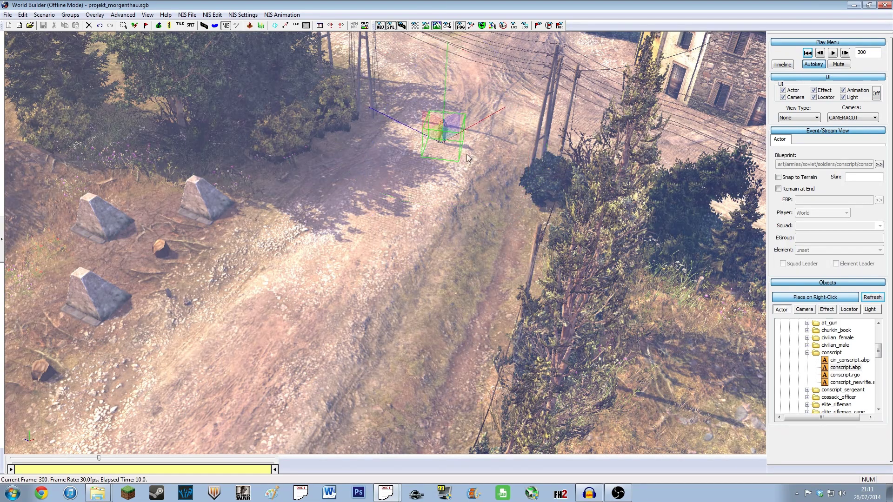
pyautogui.moveTo(442, 137); pyautogui.dragTo(307, 260)
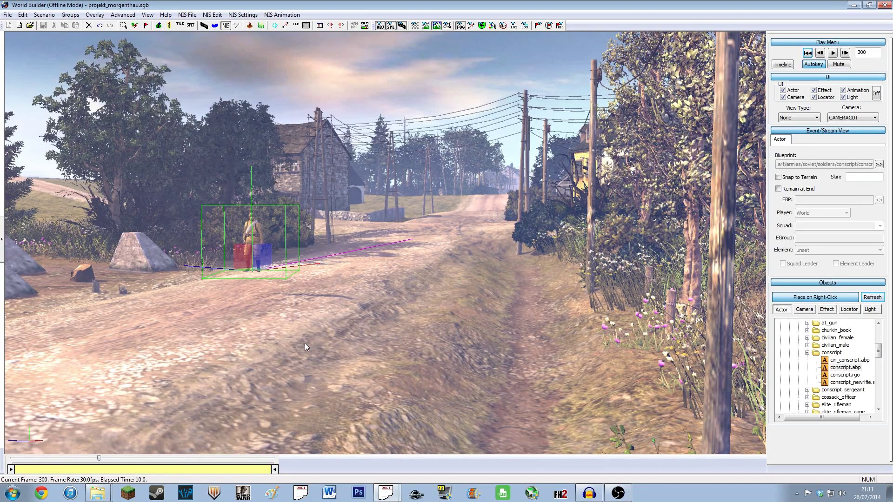
pyautogui.scroll(-5, 305, 346)
pyautogui.keyDown('alt'); pyautogui.moveTo(305, 346); pyautogui.dragTo(323, 354); pyautogui.keyUp('alt')
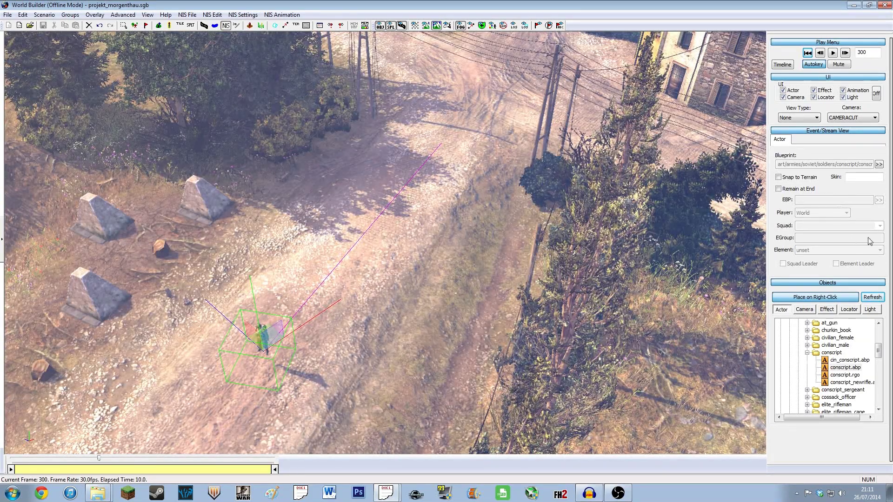
# Enable Snap to Terrain for the conscript actor and check its path from road level.
pyautogui.click(779, 179)
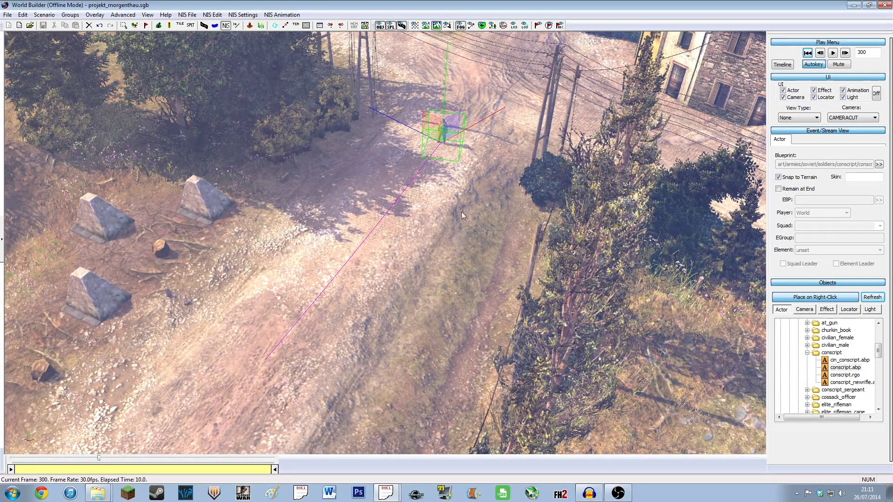
pyautogui.moveTo(593, 147); pyautogui.dragTo(544, 65, button='middle')
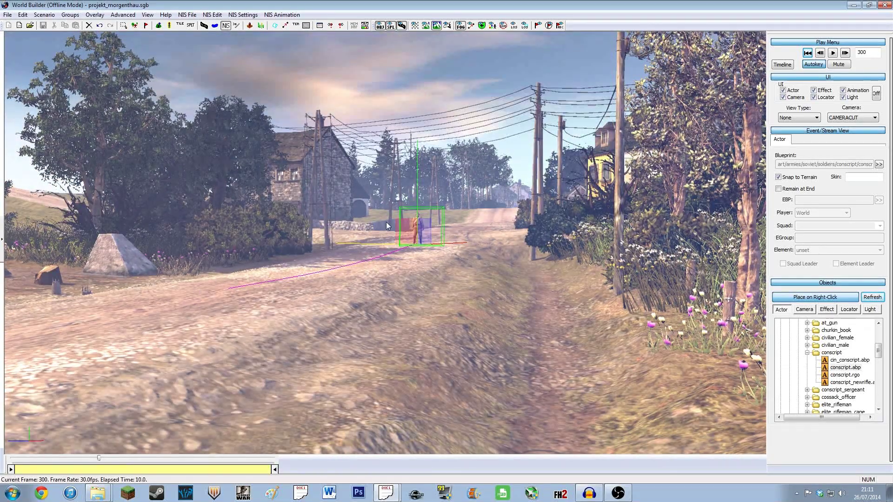
pyautogui.moveTo(245, 299); pyautogui.dragTo(247, 305, button='middle')
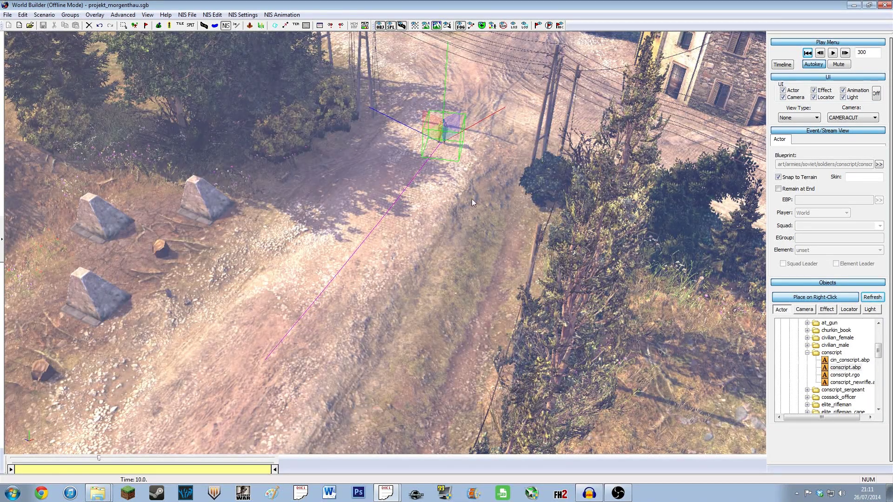
# Deselect the conscript, play back its movement along the road from frame 0, and rewind to the start.
pyautogui.click(808, 54)
pyautogui.scroll(3, 392, 329)
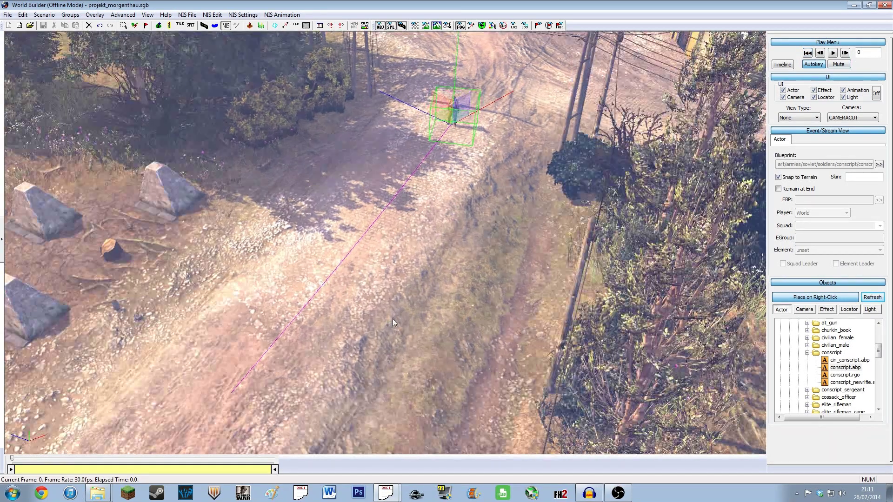
pyautogui.moveTo(393, 329)
pyautogui.mouseDown(button='middle')
pyautogui.moveTo(373, 338)
pyautogui.moveTo(379, 325)
pyautogui.mouseUp(button='middle')
pyautogui.click(503, 263)
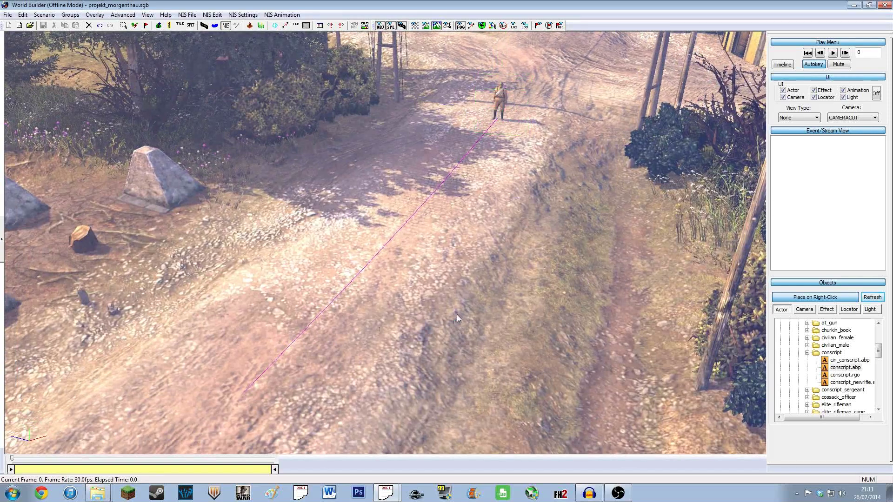
pyautogui.click(830, 55)
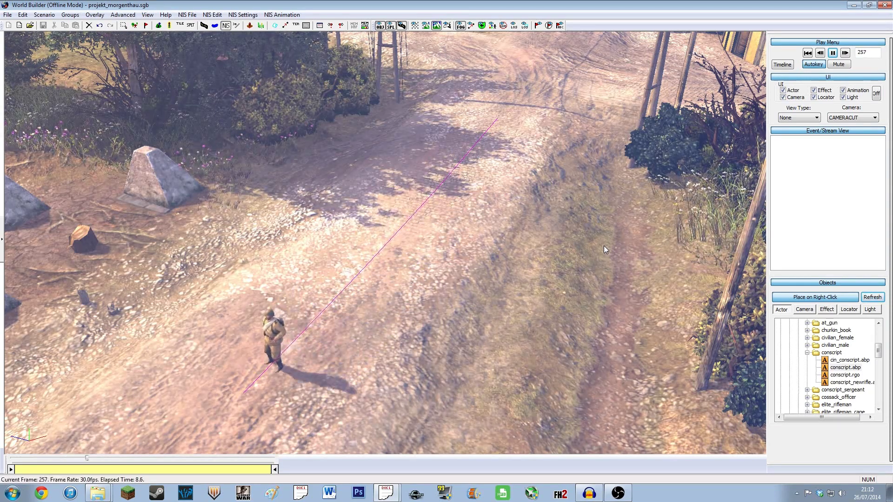
pyautogui.click(808, 53)
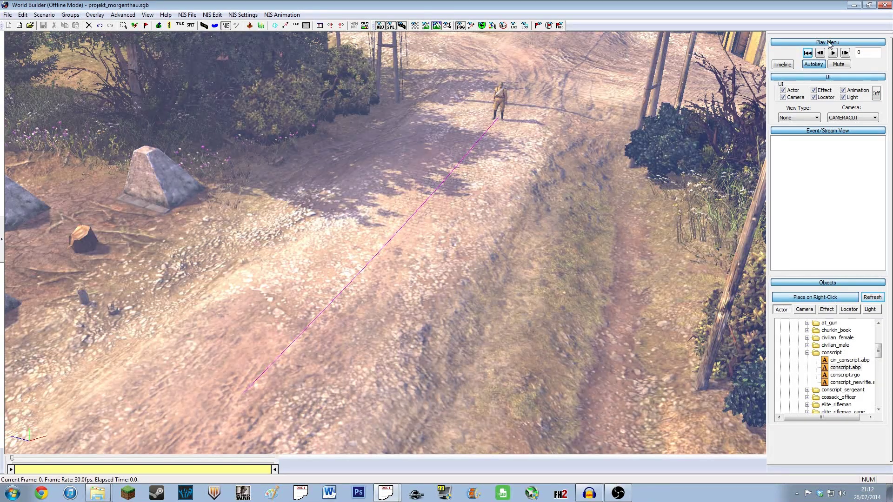
# In the timeline, expand the conscript actor's channels and start adding a command to its animation channel at frame 0.
pyautogui.click(783, 66)
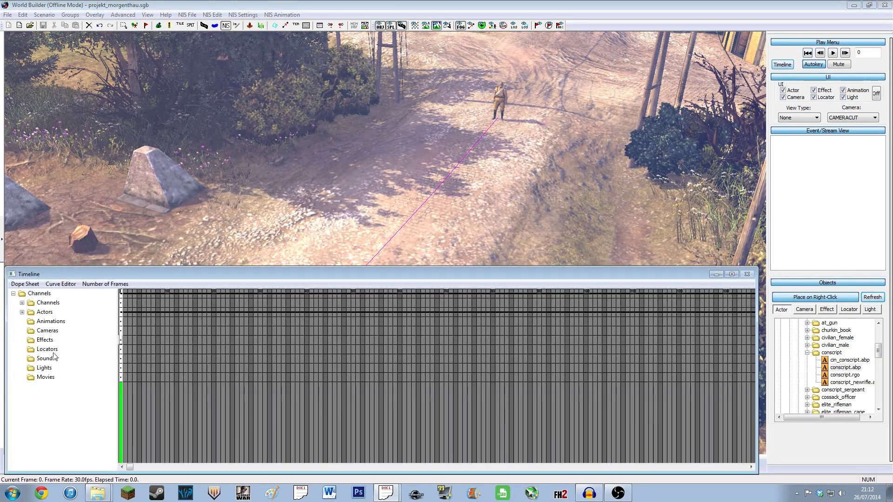
pyautogui.click(40, 324)
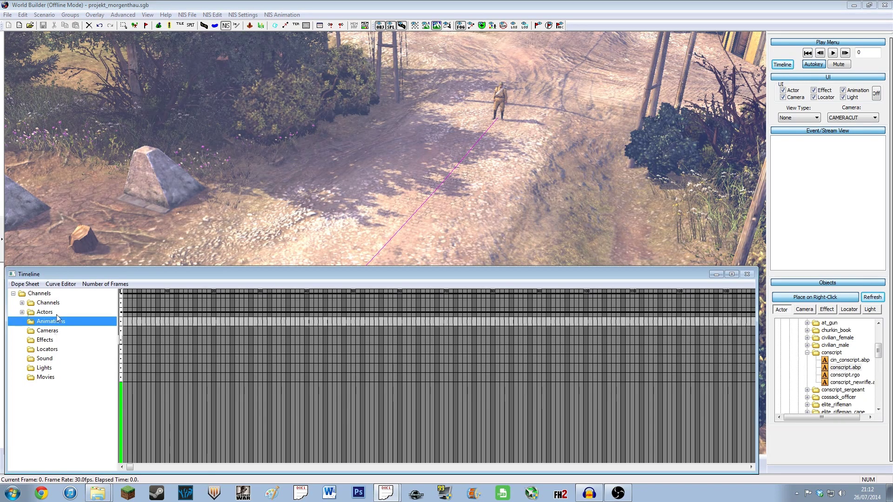
pyautogui.click(57, 315)
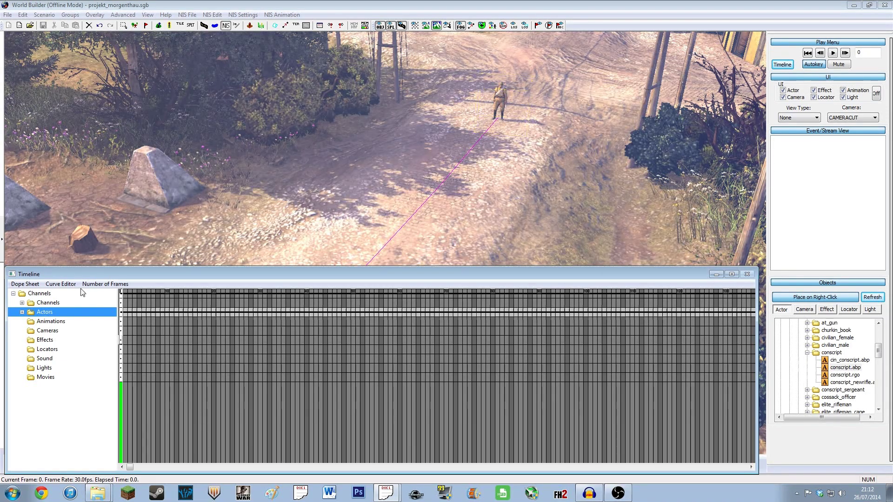
pyautogui.click(22, 311)
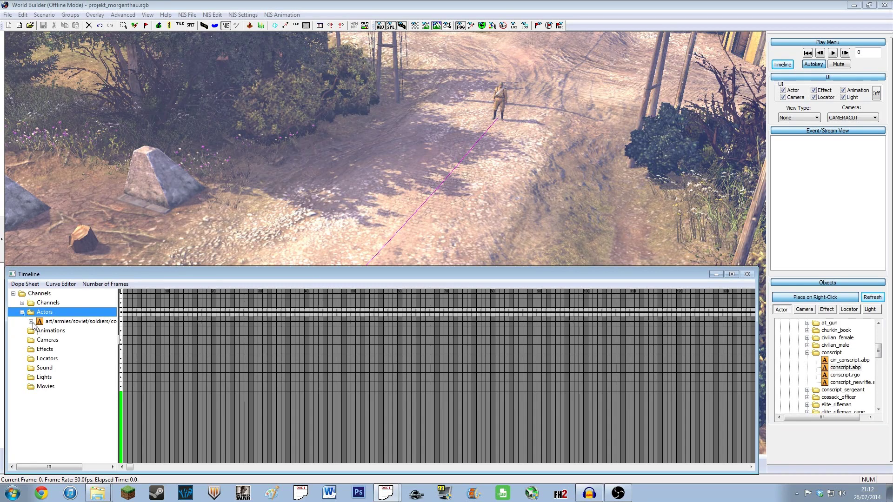
pyautogui.click(30, 321)
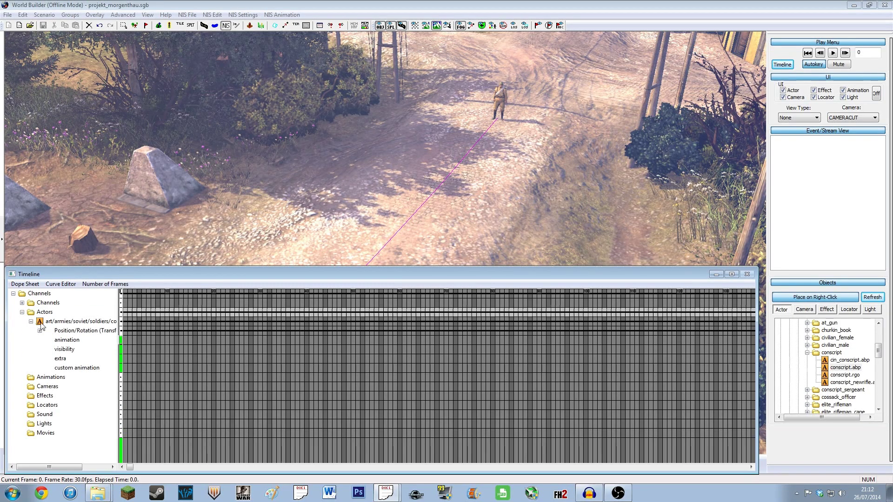
pyautogui.click(71, 343)
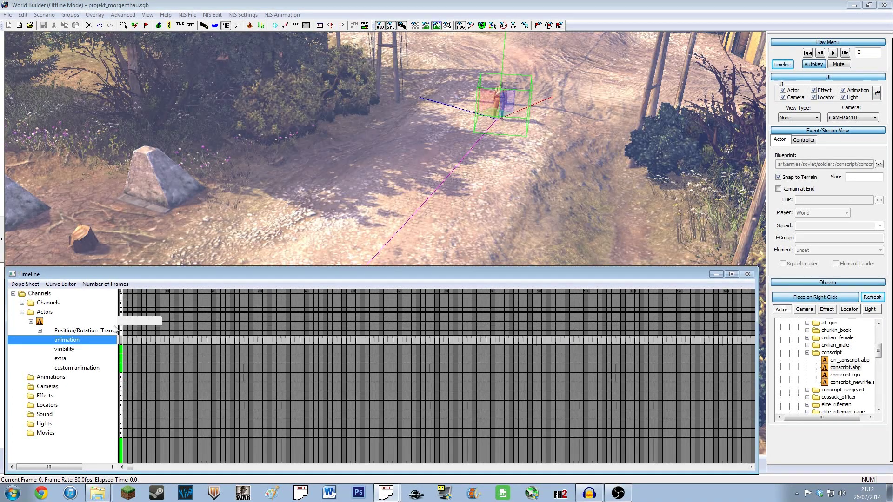
pyautogui.click(122, 346)
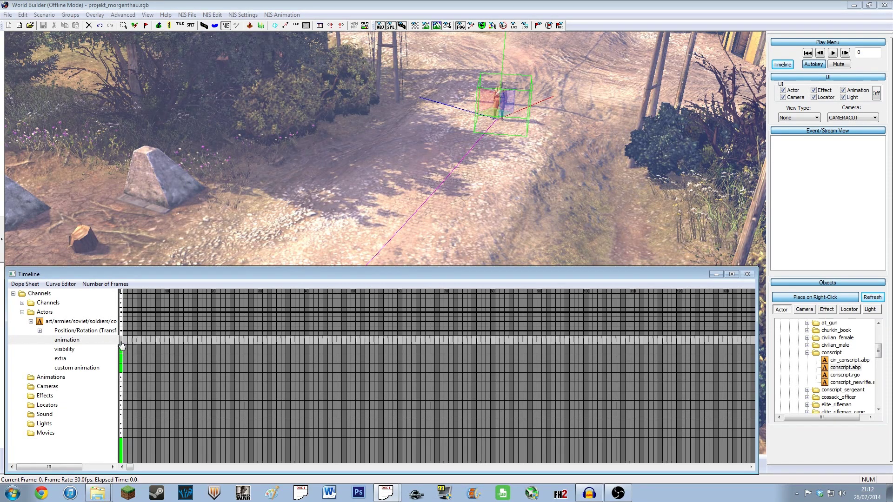
pyautogui.doubleClick(121, 344)
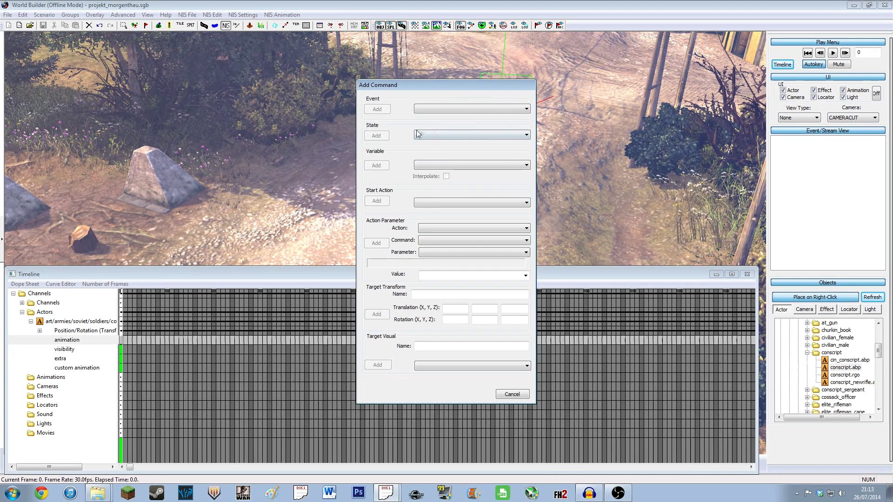
# Add the locomotion state to the conscript's animation channel at frame 0.
pyautogui.click(429, 138)
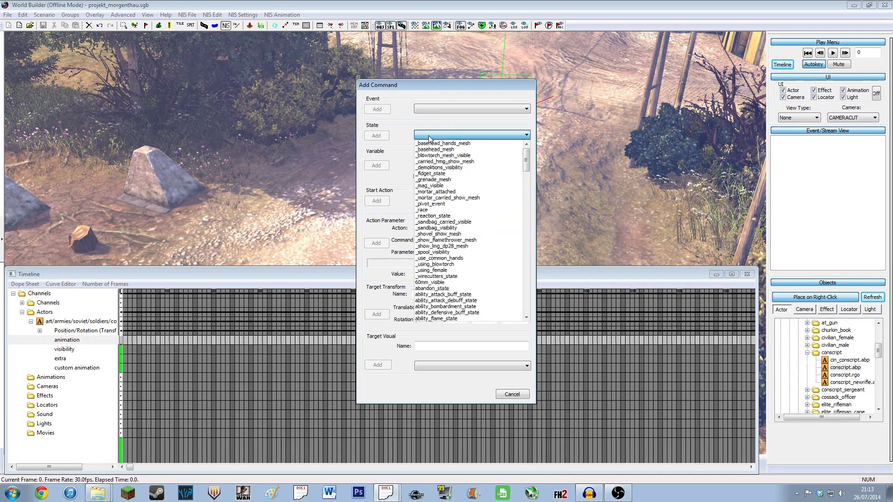
pyautogui.scroll(-4, 492, 223)
pyautogui.moveTo(524, 173); pyautogui.dragTo(537, 244)
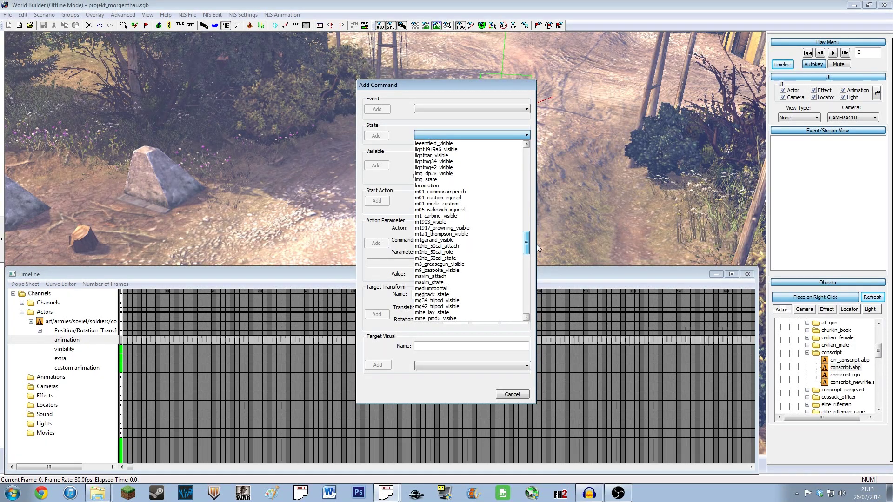
pyautogui.moveTo(537, 244); pyautogui.dragTo(535, 244)
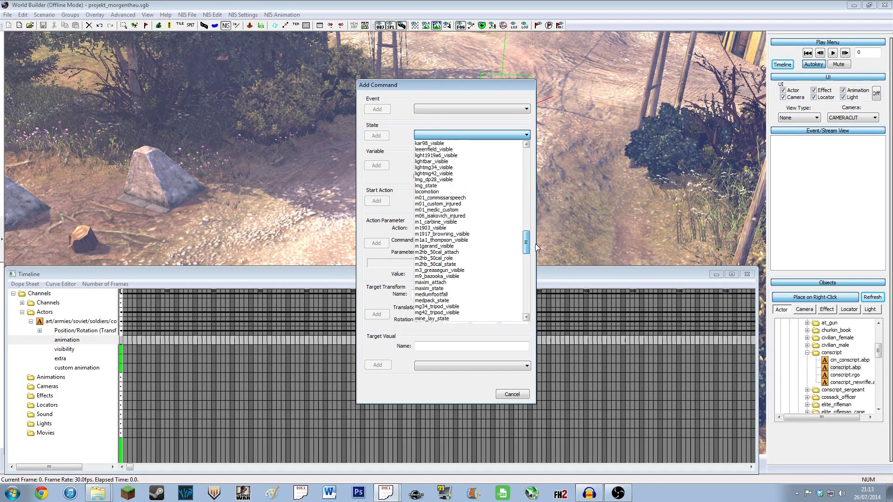
pyautogui.click(470, 192)
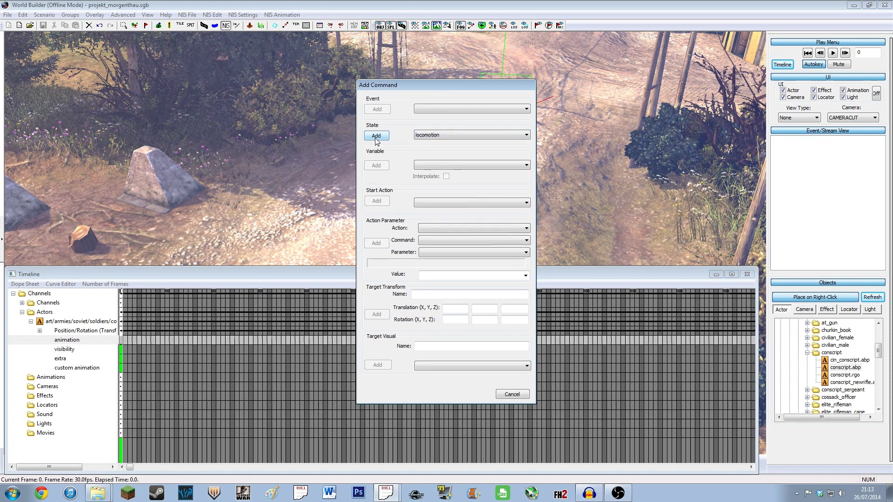
pyautogui.click(375, 137)
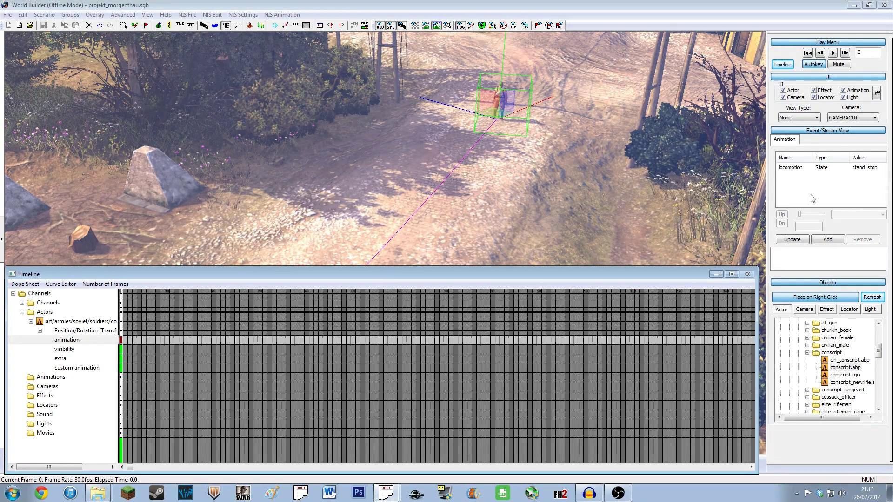
# Change the conscript's locomotion state at frame 0 to stand_slow and update the command.
pyautogui.click(845, 168)
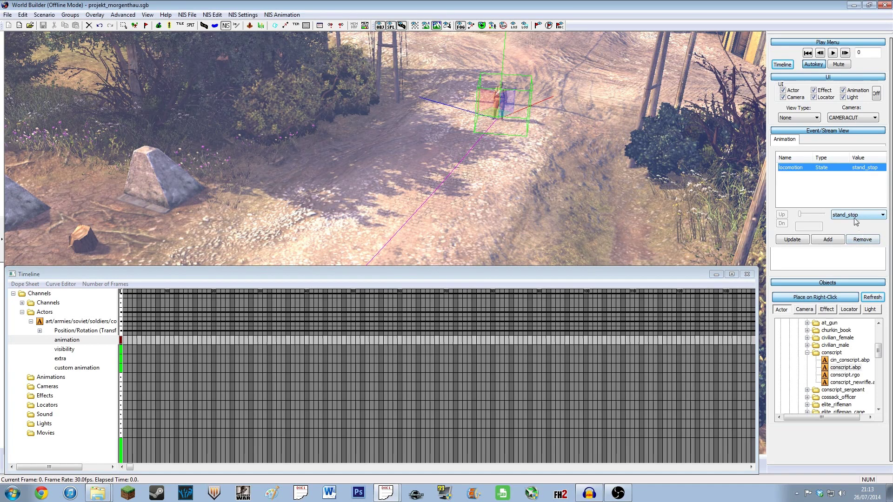
pyautogui.click(856, 219)
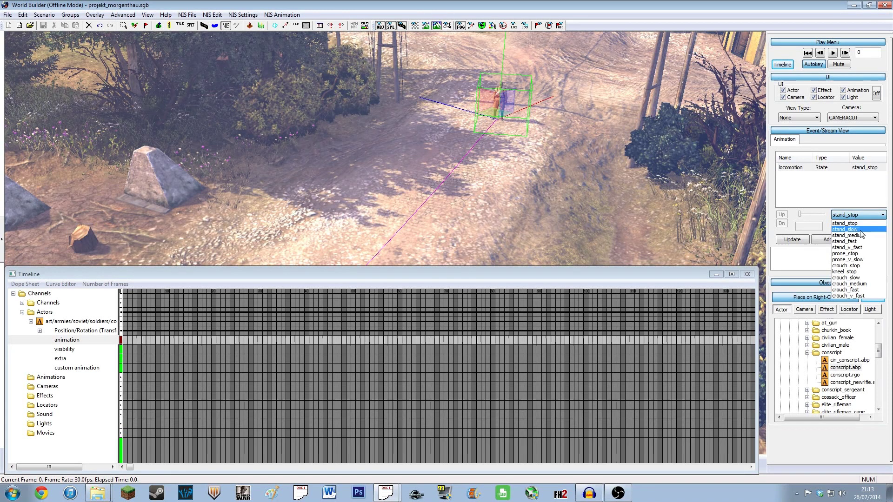
pyautogui.click(861, 230)
pyautogui.click(861, 218)
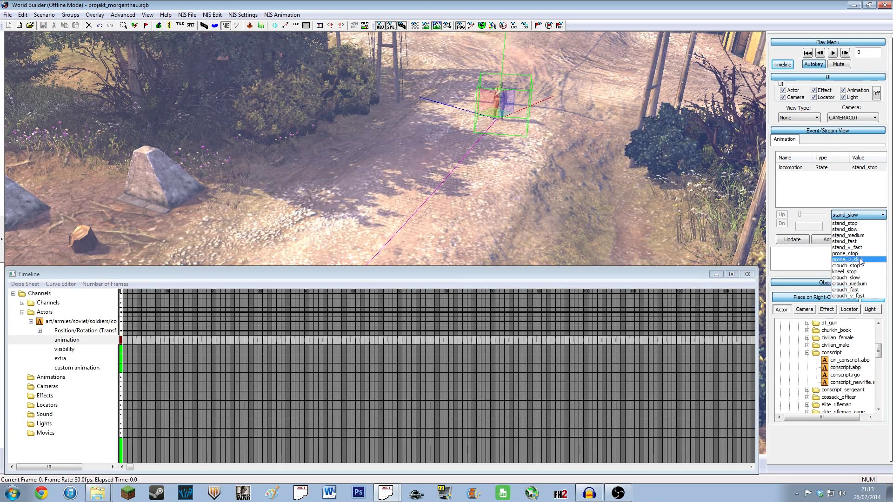
pyautogui.click(850, 217)
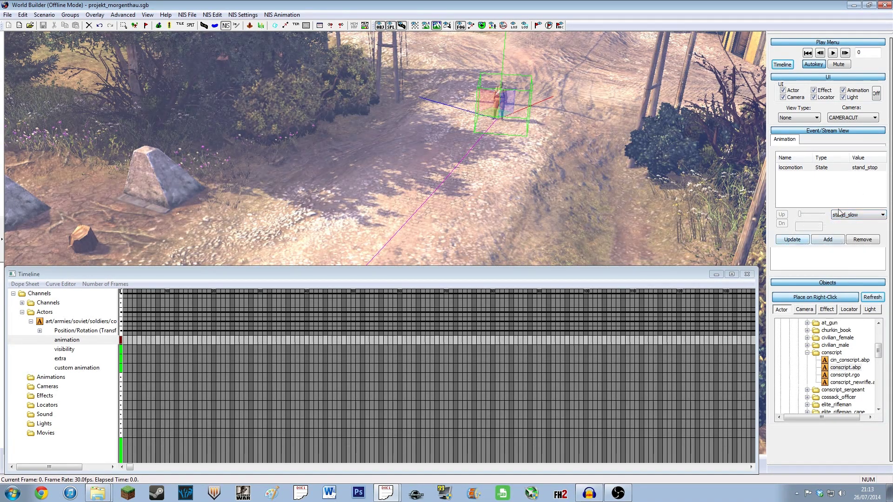
pyautogui.click(799, 237)
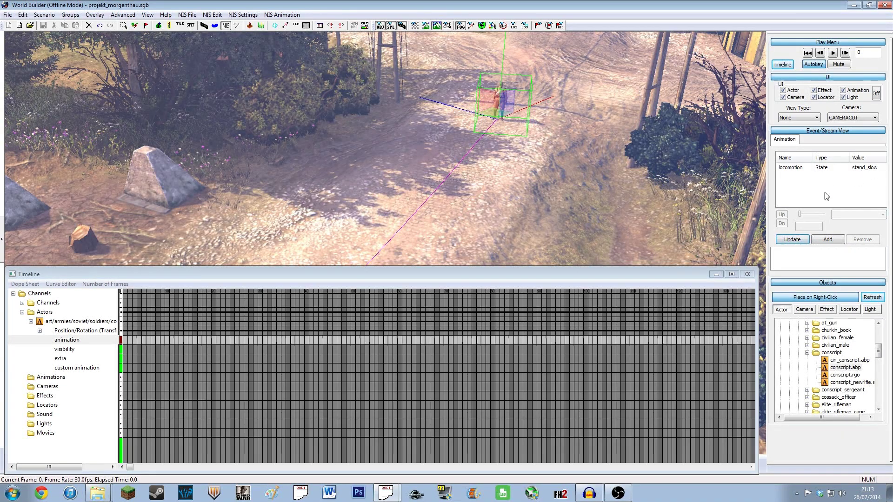
# Close the timeline, play back the conscript's walk along the road from frame 0, and rewind to the start.
pyautogui.click(747, 274)
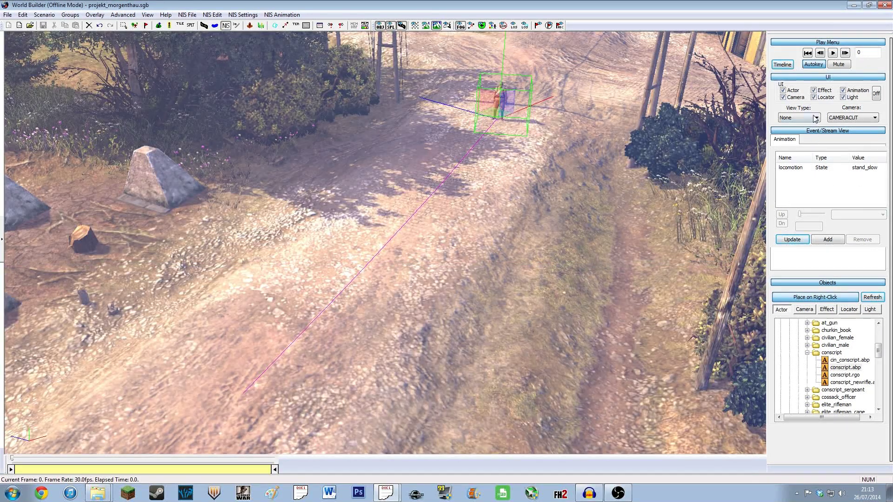
pyautogui.click(809, 54)
pyautogui.click(832, 53)
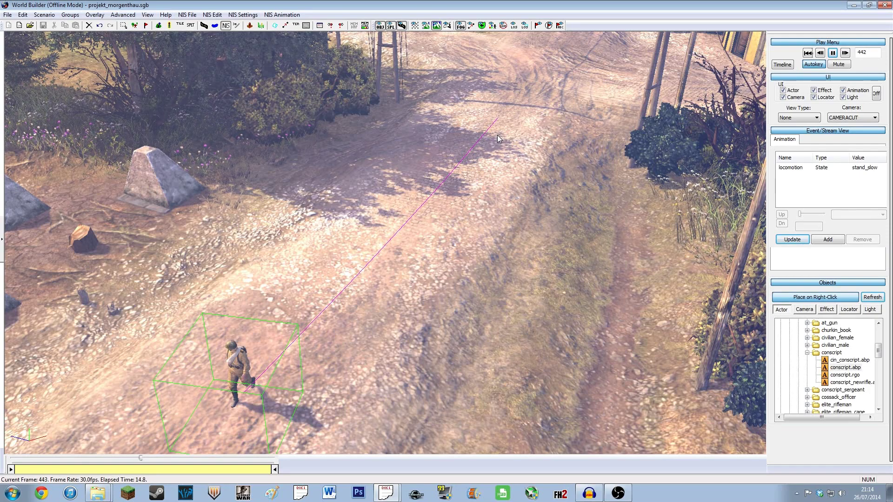
pyautogui.click(807, 53)
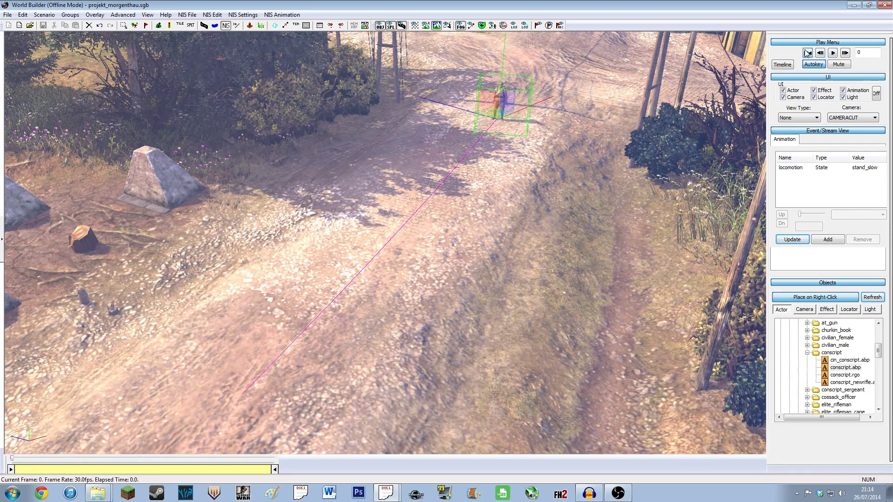
# Select the conscript on the road, open keyframe editing for its path, and check the start and end keyframes.
pyautogui.click(551, 194)
pyautogui.moveTo(550, 194)
pyautogui.mouseDown(button='middle')
pyautogui.moveTo(527, 258)
pyautogui.moveTo(546, 183)
pyautogui.mouseUp(button='middle')
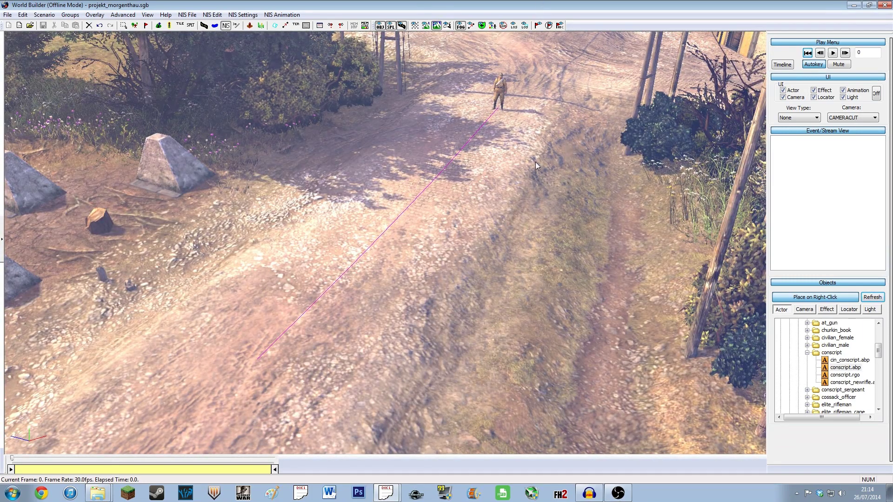
pyautogui.moveTo(479, 199); pyautogui.dragTo(478, 161, button='middle')
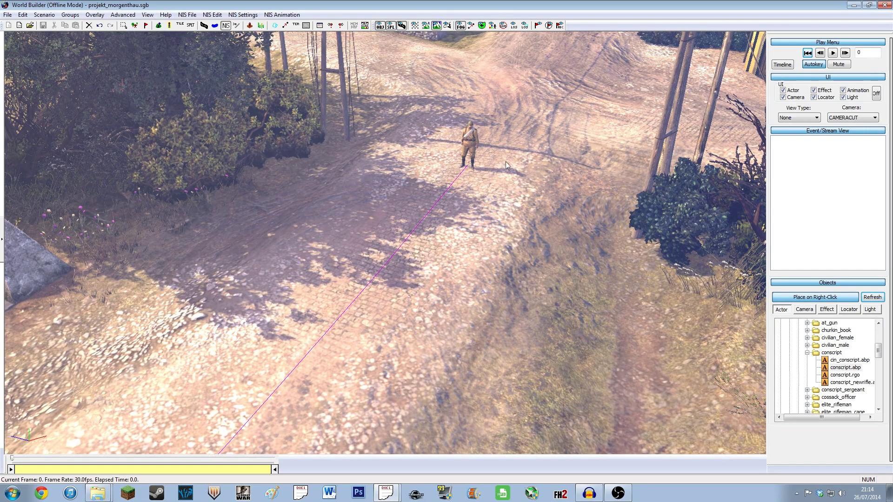
pyautogui.scroll(-1, 486, 331)
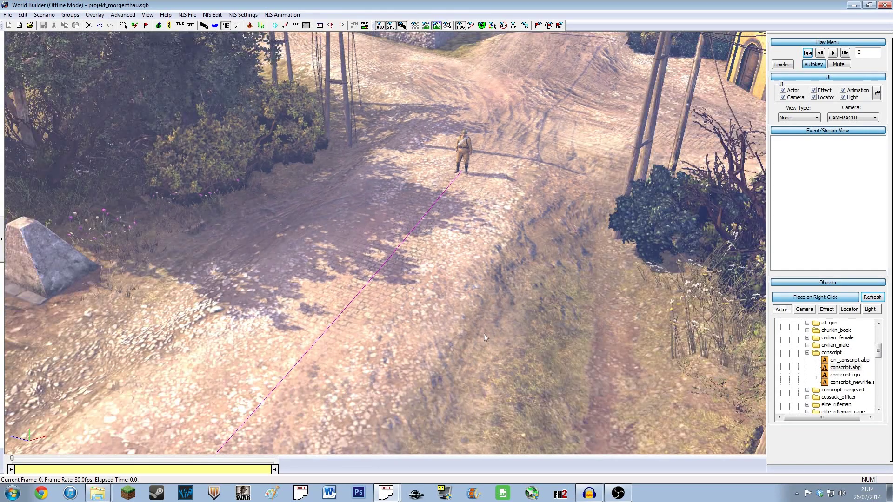
pyautogui.moveTo(483, 333); pyautogui.dragTo(495, 271, button='middle')
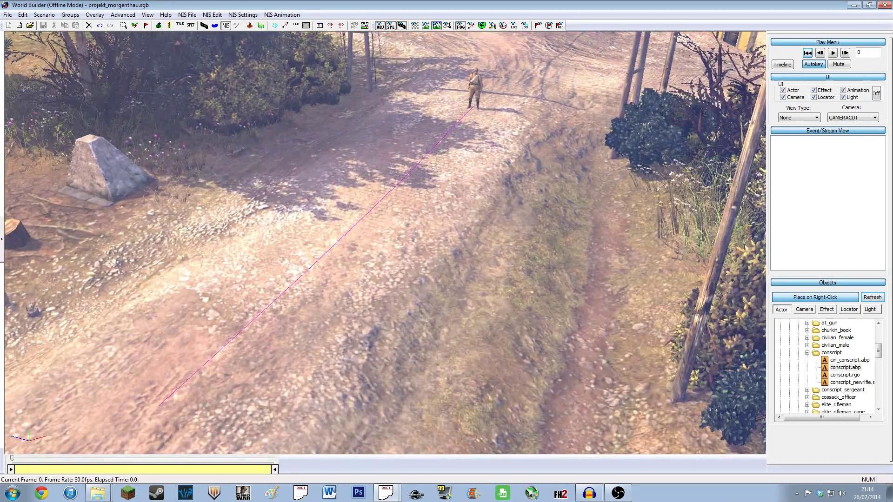
pyautogui.click(478, 83)
pyautogui.moveTo(480, 151); pyautogui.dragTo(484, 162, button='middle')
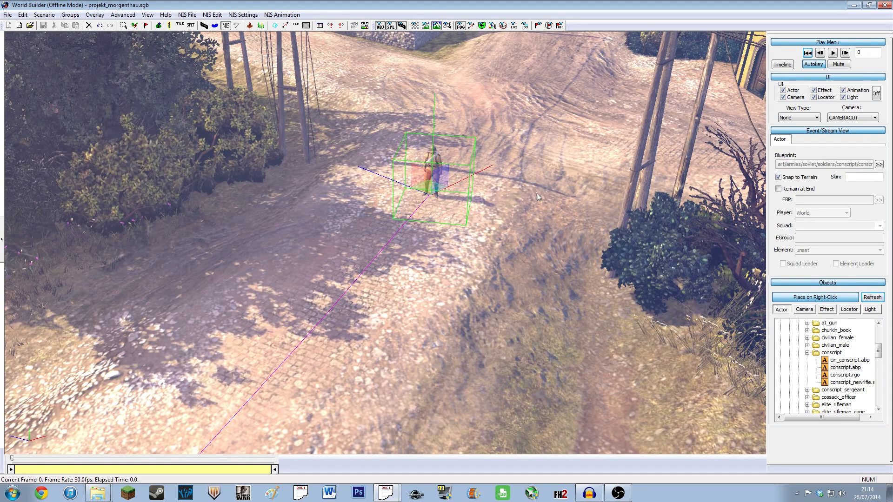
pyautogui.press('k')
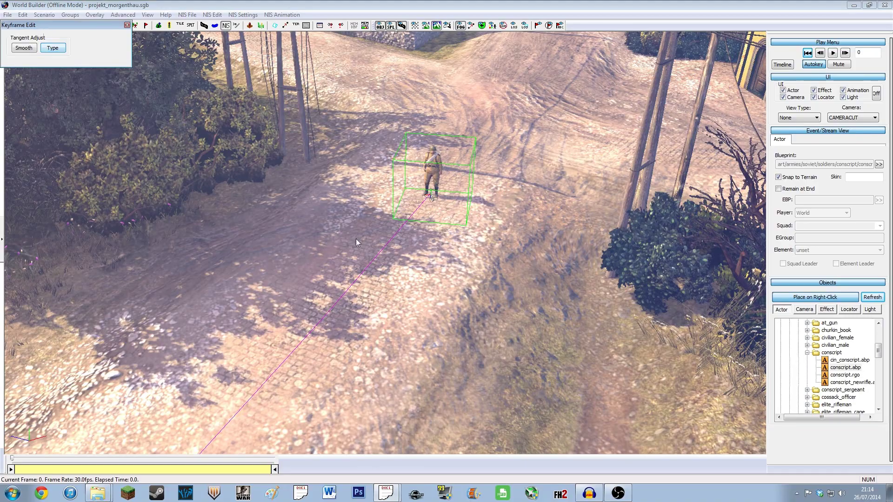
pyautogui.moveTo(436, 284)
pyautogui.mouseDown(button='middle')
pyautogui.moveTo(478, 168)
pyautogui.moveTo(521, 139)
pyautogui.moveTo(515, 133)
pyautogui.moveTo(509, 150)
pyautogui.moveTo(486, 138)
pyautogui.mouseUp(button='middle')
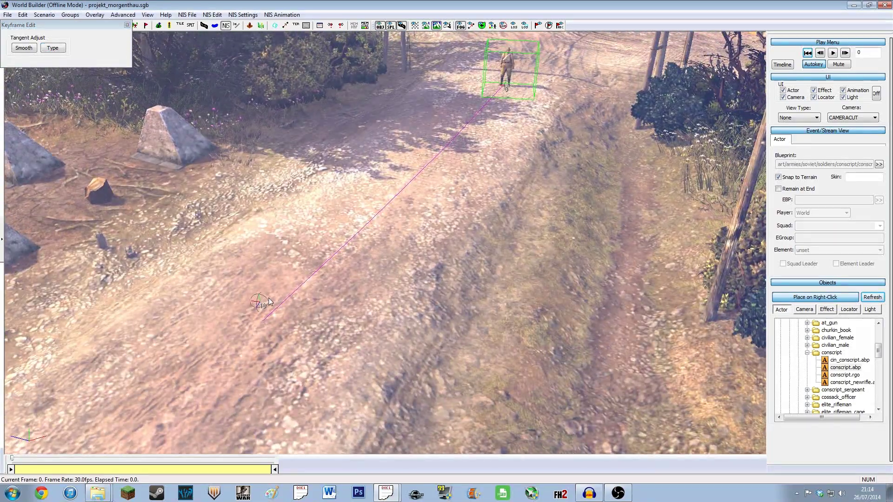
pyautogui.press('Up')
pyautogui.press('Down')
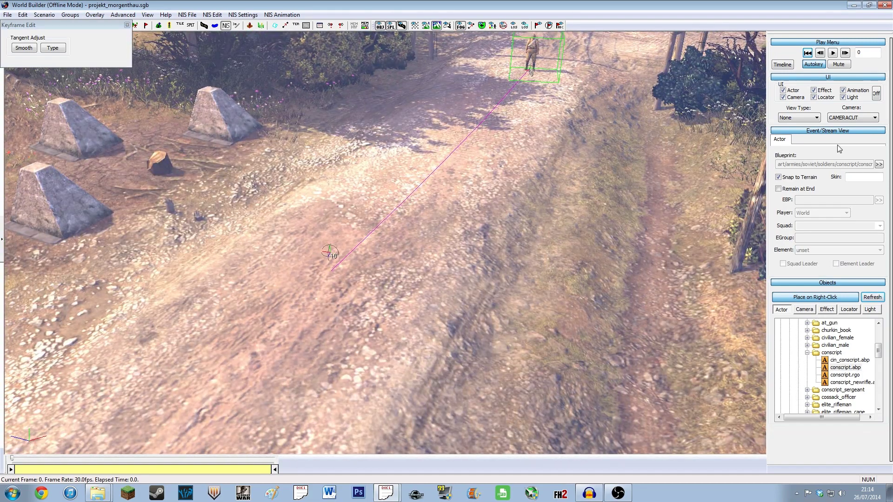
# Expand the conscript's PositionXYZ channels in the timeline, locate the keyframes at the end of its movement, and put the timeline away.
pyautogui.click(783, 65)
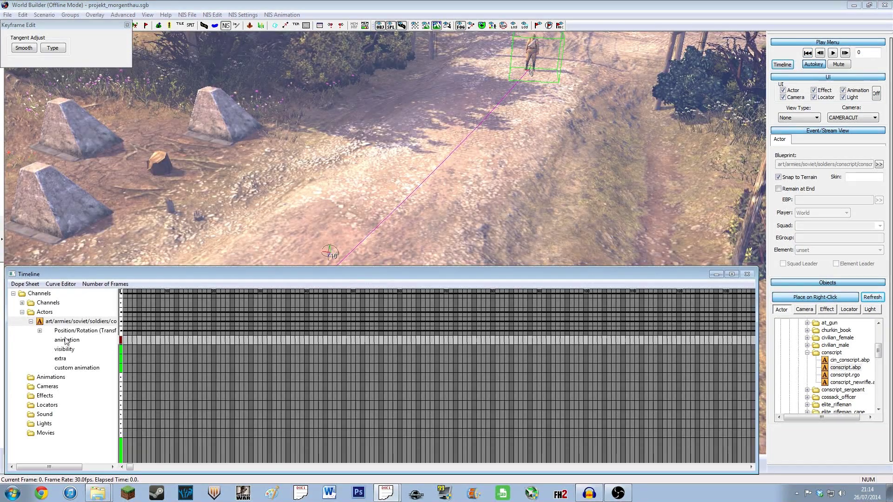
pyautogui.click(40, 331)
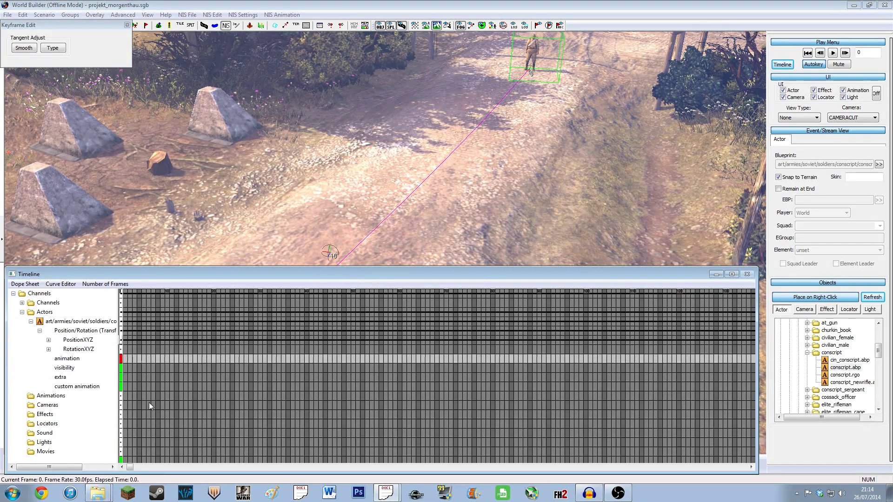
pyautogui.click(49, 340)
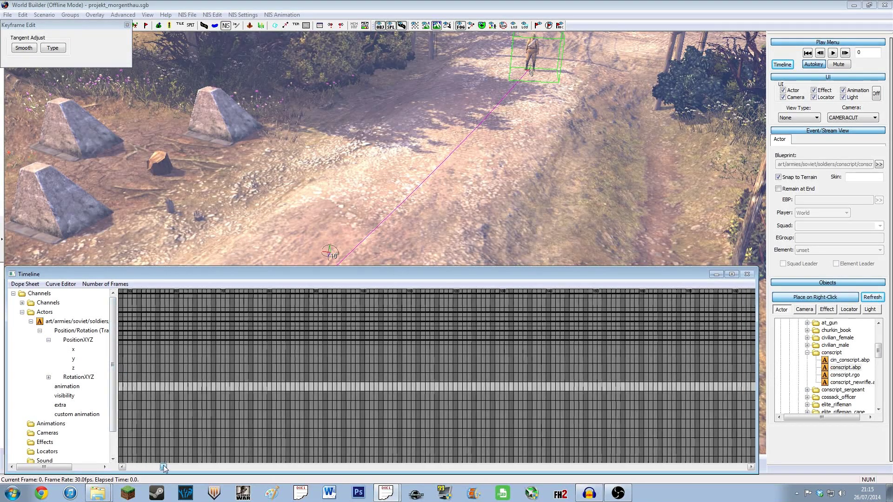
pyautogui.moveTo(168, 467); pyautogui.dragTo(274, 466)
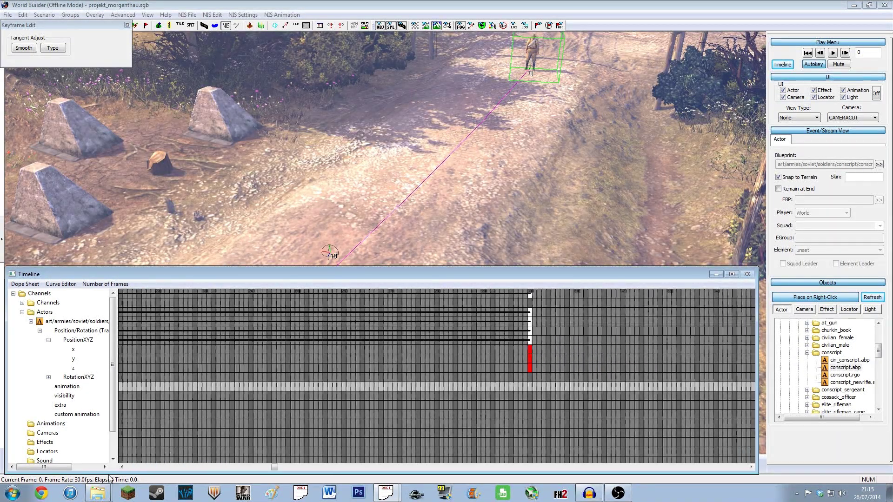
pyautogui.click(714, 275)
# Set the out tangent of the conscript's path keyframe at frame 0 to Linear.
pyautogui.moveTo(431, 263); pyautogui.dragTo(427, 276, button='middle')
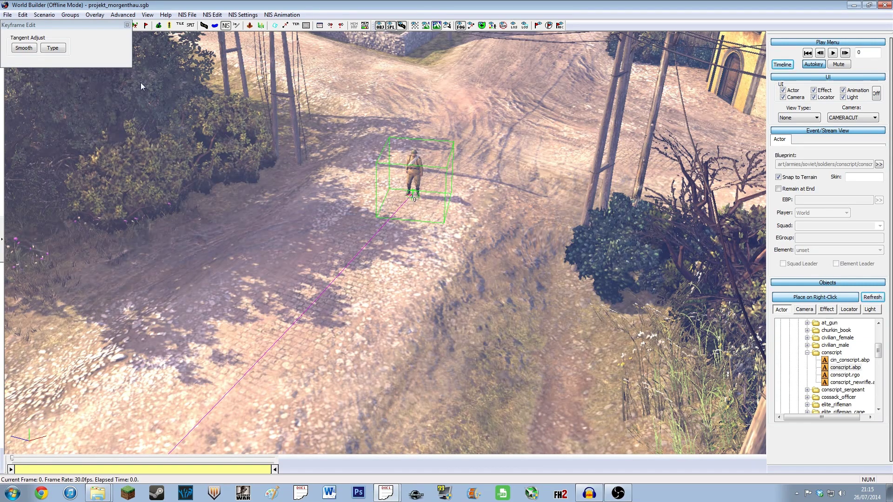
pyautogui.click(53, 51)
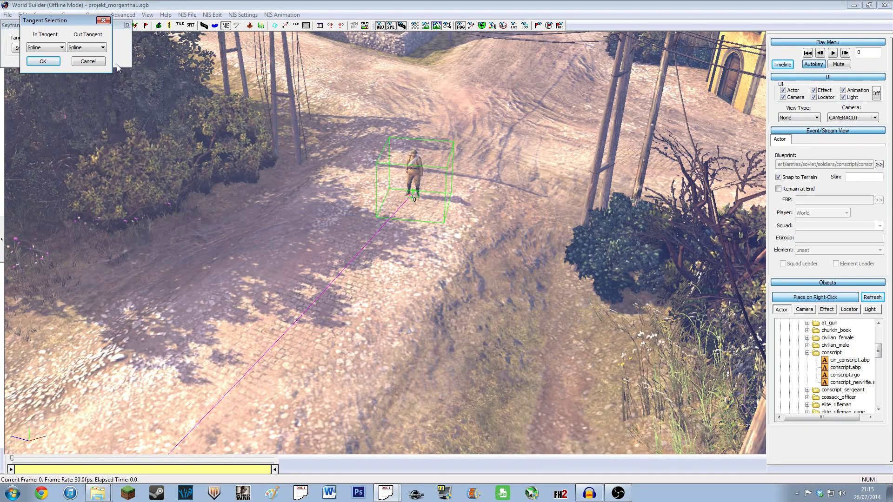
pyautogui.click(87, 48)
pyautogui.click(91, 65)
pyautogui.click(52, 64)
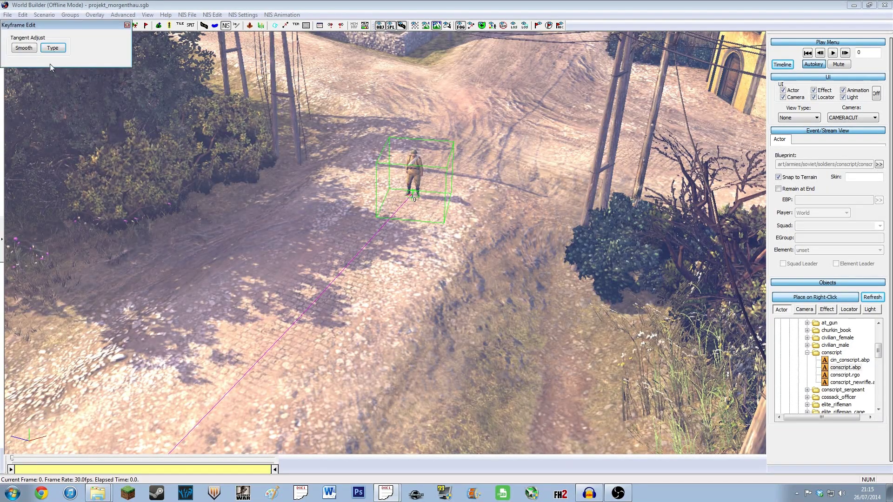
# Set both the in and out tangents of the conscript's end keyframe to Linear and finish keyframe editing.
pyautogui.moveTo(386, 287); pyautogui.dragTo(362, 222, button='middle')
pyautogui.press('Up')
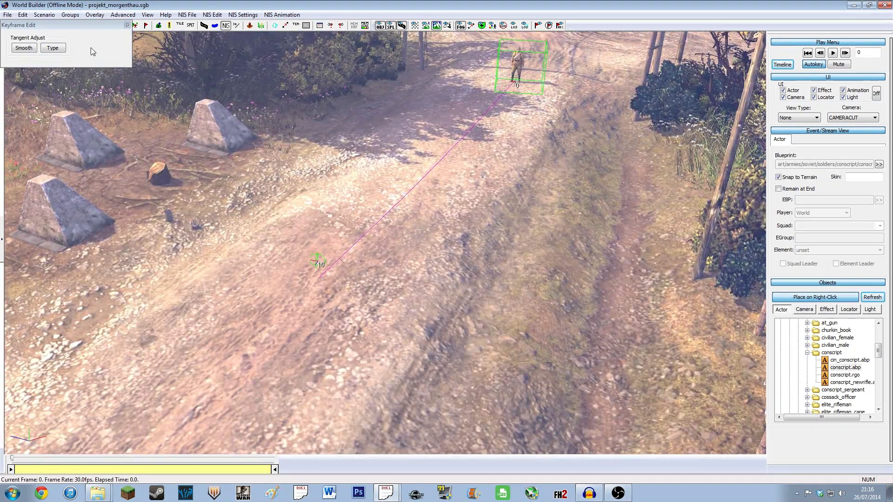
pyautogui.click(54, 48)
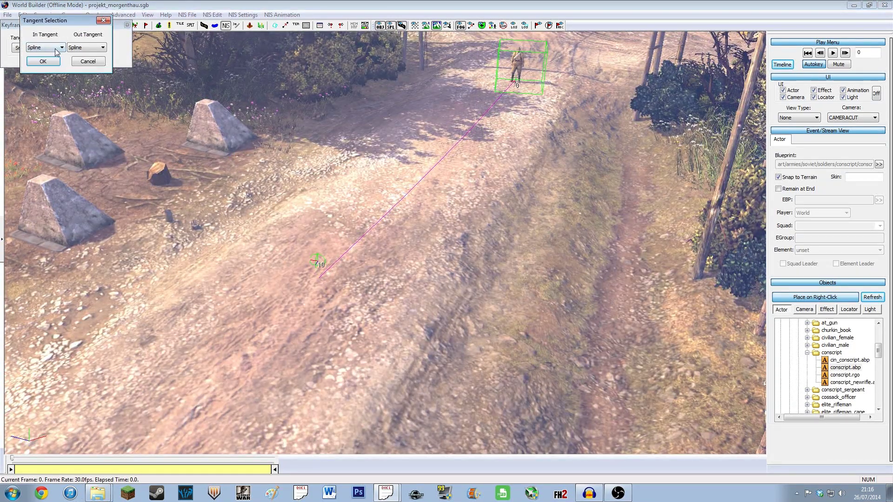
pyautogui.click(56, 48)
pyautogui.click(57, 60)
pyautogui.click(86, 47)
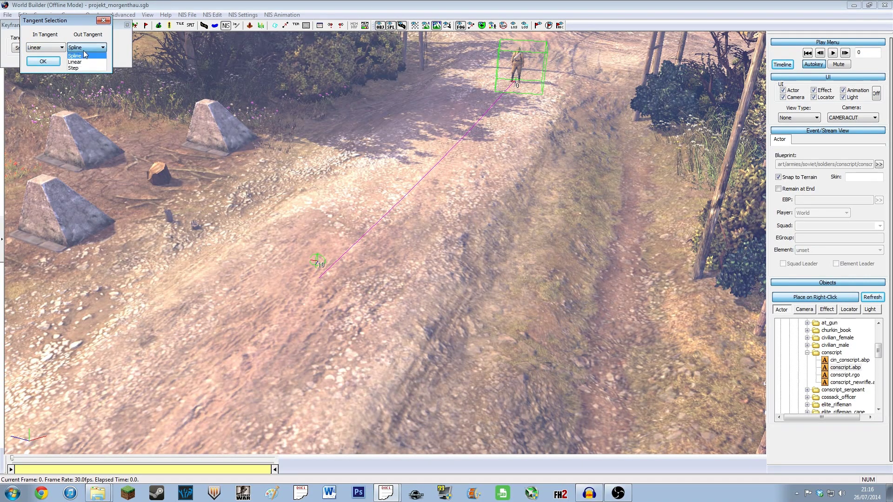
pyautogui.click(76, 62)
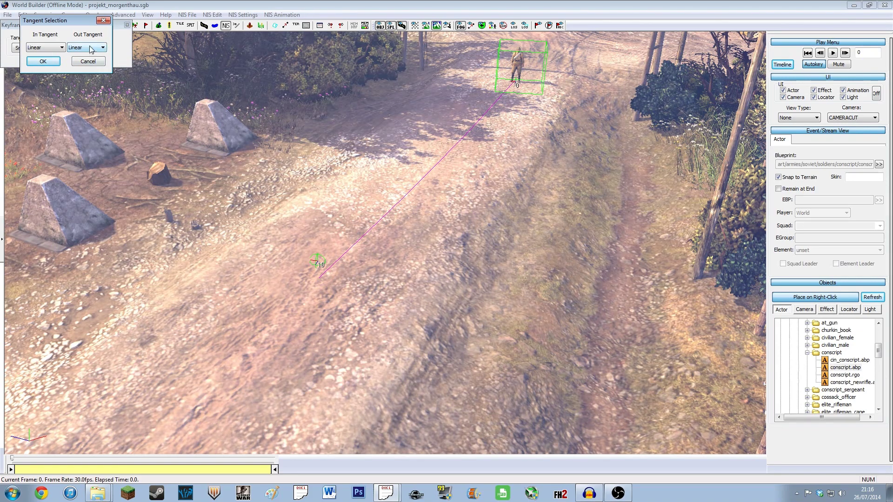
pyautogui.click(44, 61)
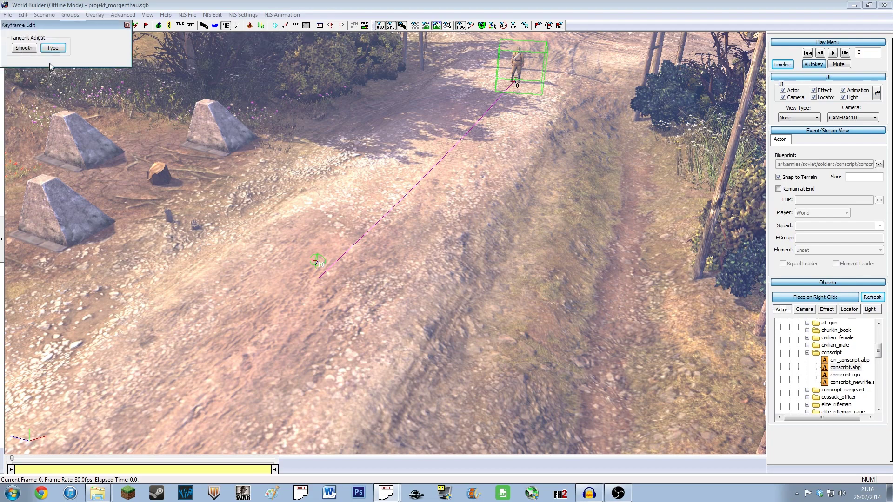
pyautogui.click(128, 25)
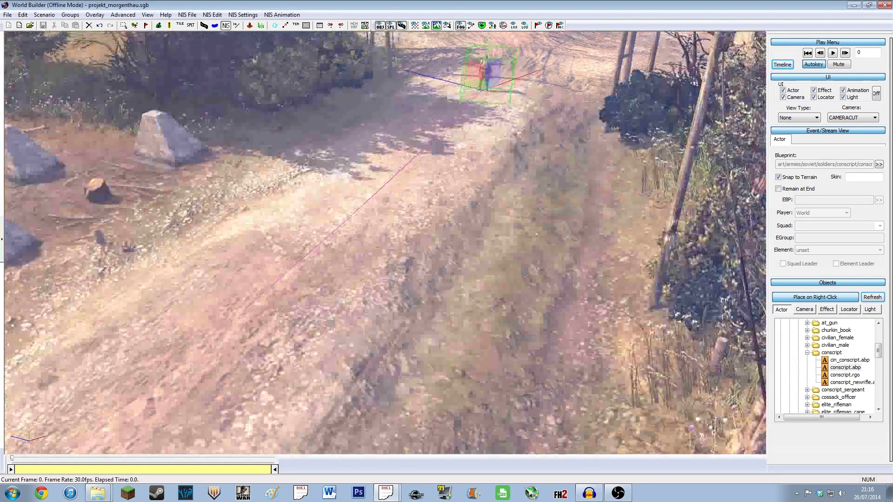
# Play back the conscript's walk to check its pace, stop past the end of the path, and rewind to frame 0.
pyautogui.moveTo(604, 135); pyautogui.dragTo(574, 193, button='middle')
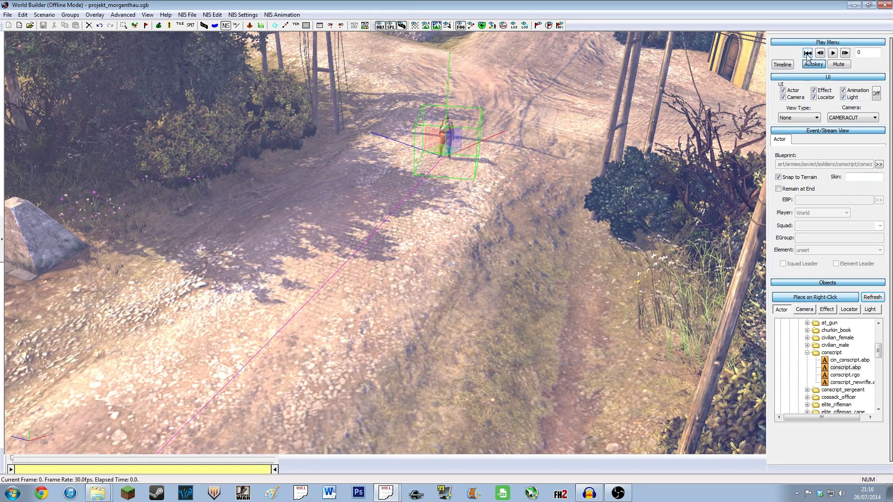
pyautogui.click(832, 53)
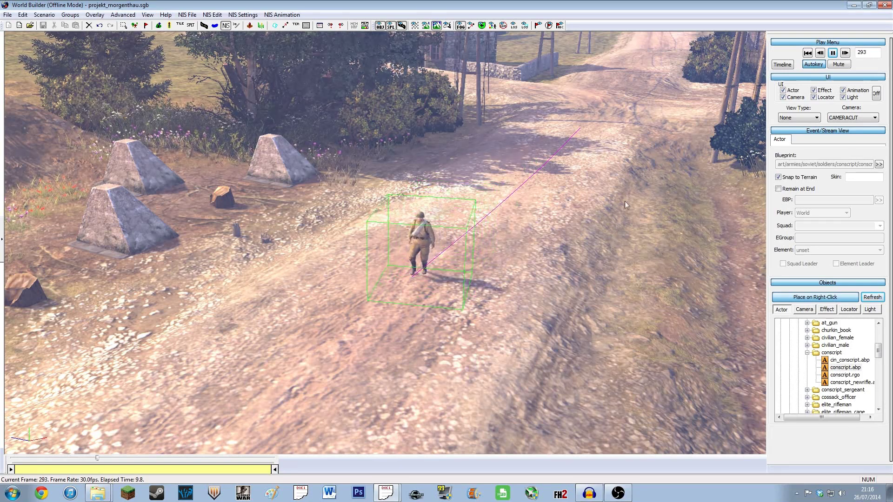
pyautogui.click(424, 258)
pyautogui.press('space')
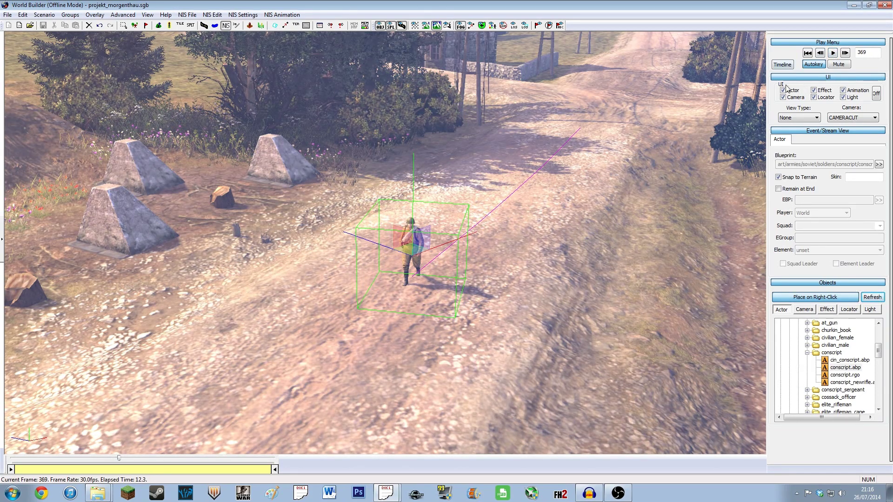
pyautogui.click(807, 52)
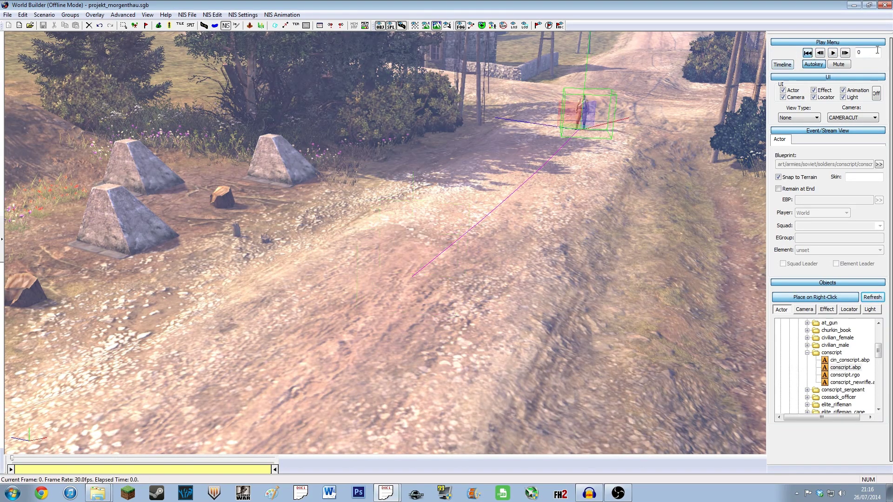
# Jump to the conscript's end keyframe at frame 300 and select its animation channel in the timeline.
pyautogui.click(845, 53)
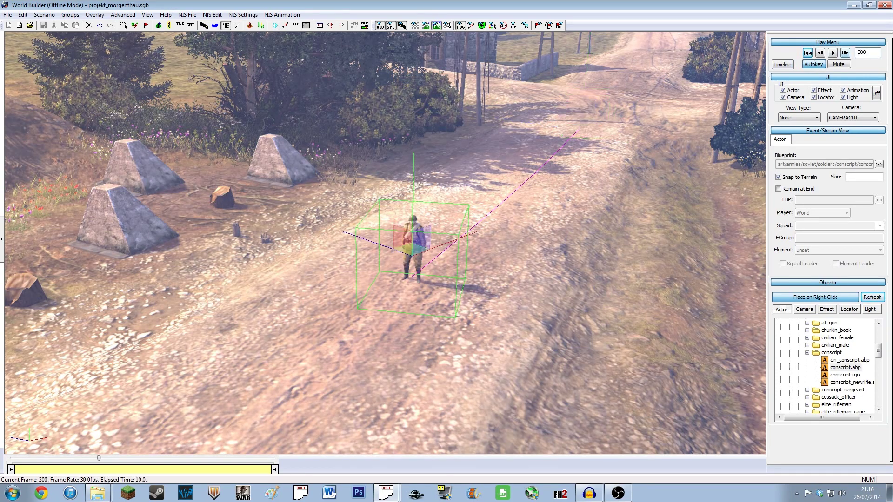
pyautogui.click(782, 64)
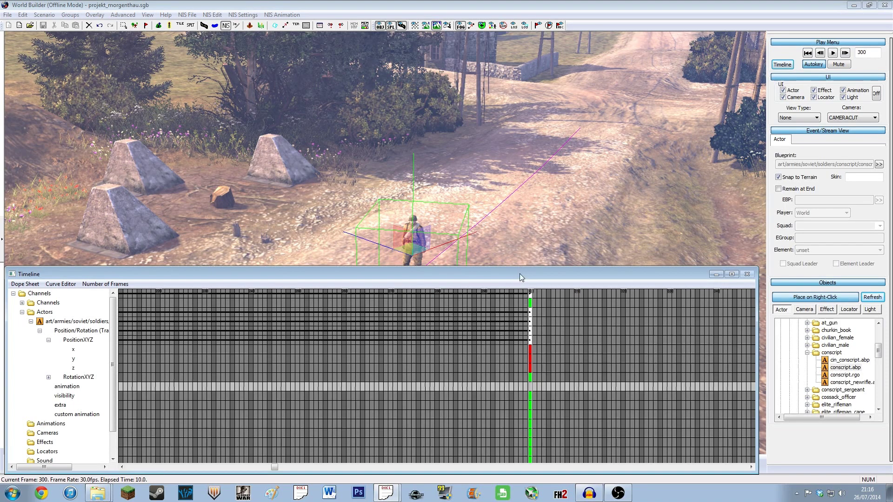
pyautogui.click(39, 322)
pyautogui.click(31, 322)
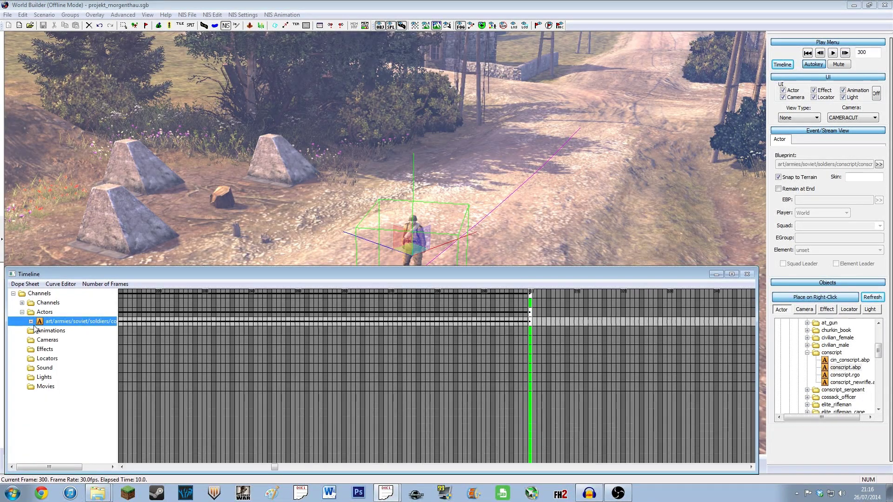
pyautogui.click(30, 321)
pyautogui.click(39, 331)
pyautogui.click(60, 341)
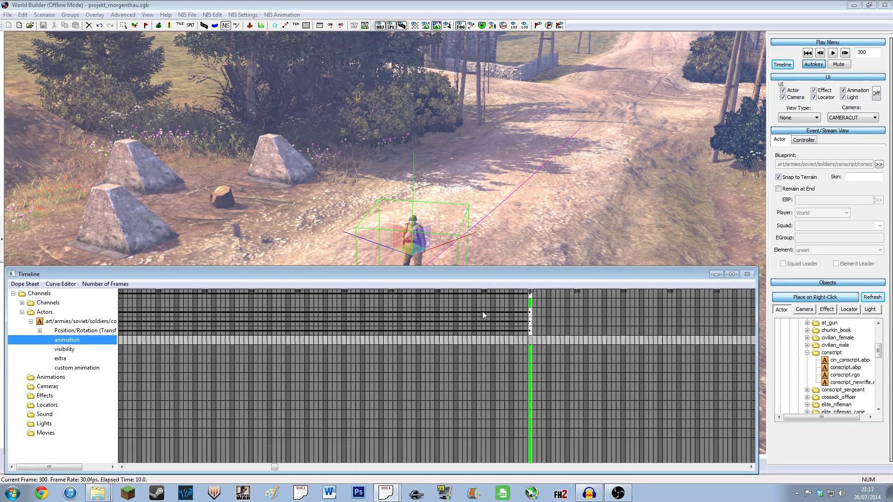
# Pick the frame 290 cell in the conscript's animation channel and set the current frame to 290.
pyautogui.click(483, 342)
pyautogui.doubleClick(857, 52)
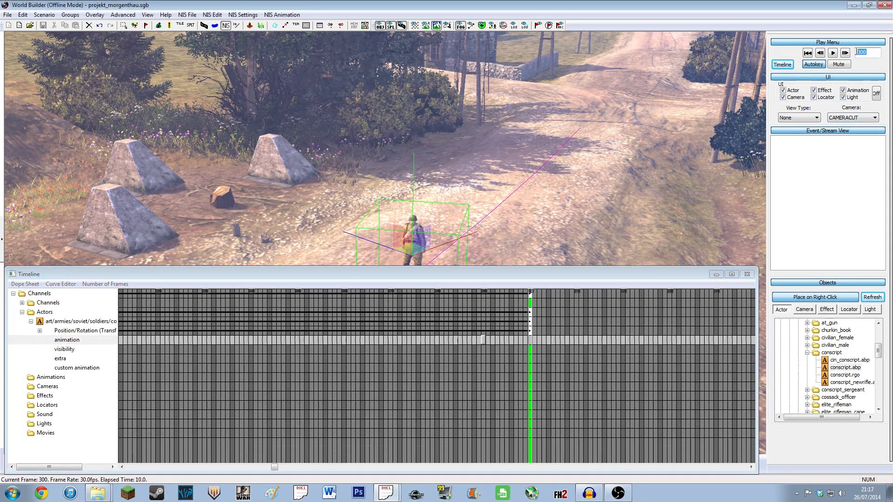
pyautogui.write('290')
pyautogui.press('Return')
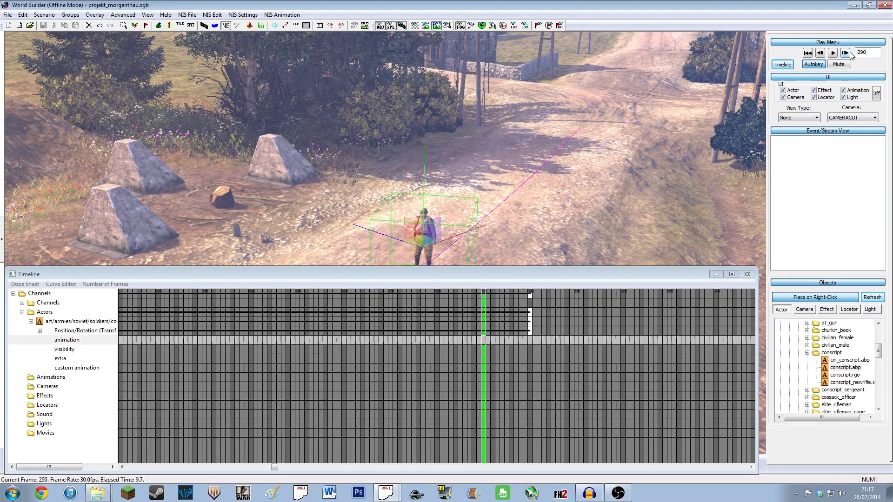
# Add a locomotion state command to the conscript's animation channel at frame 290.
pyautogui.click(483, 341)
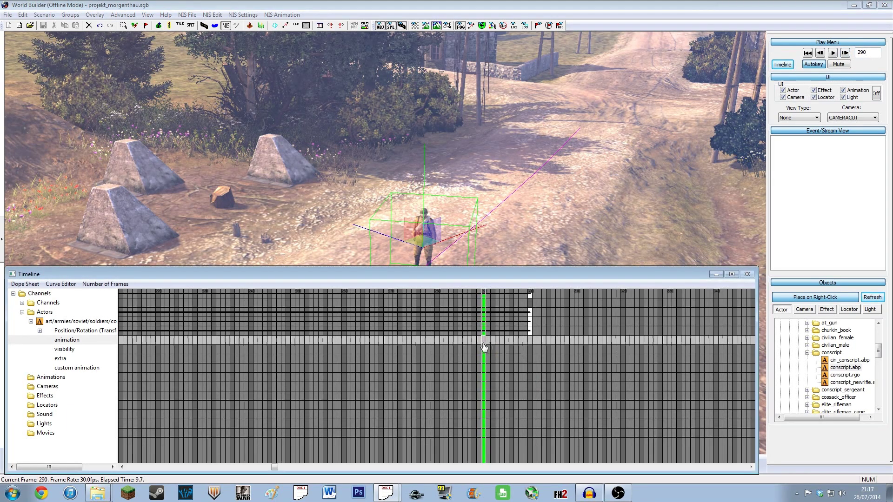
pyautogui.doubleClick(481, 343)
pyautogui.click(433, 135)
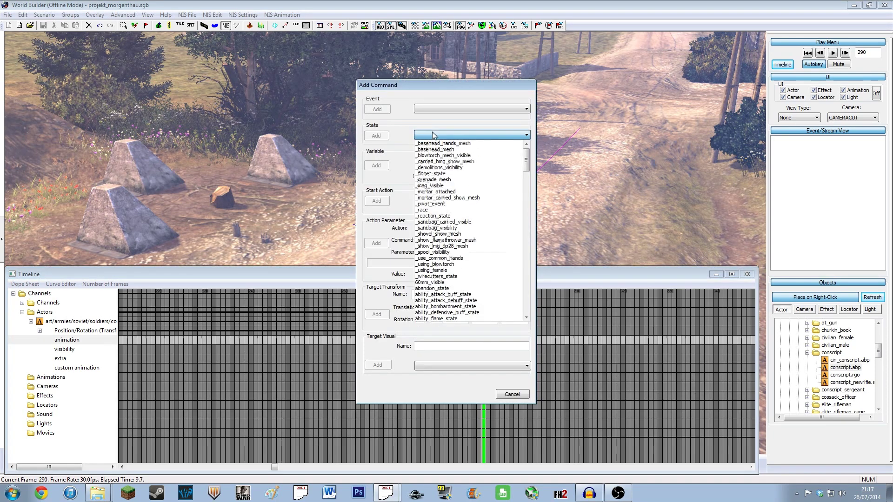
pyautogui.write('locomotion')
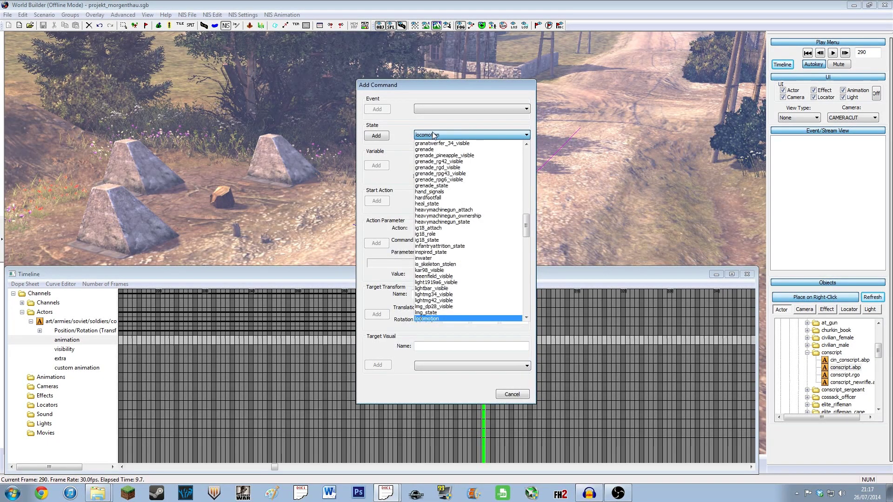
pyautogui.click(458, 320)
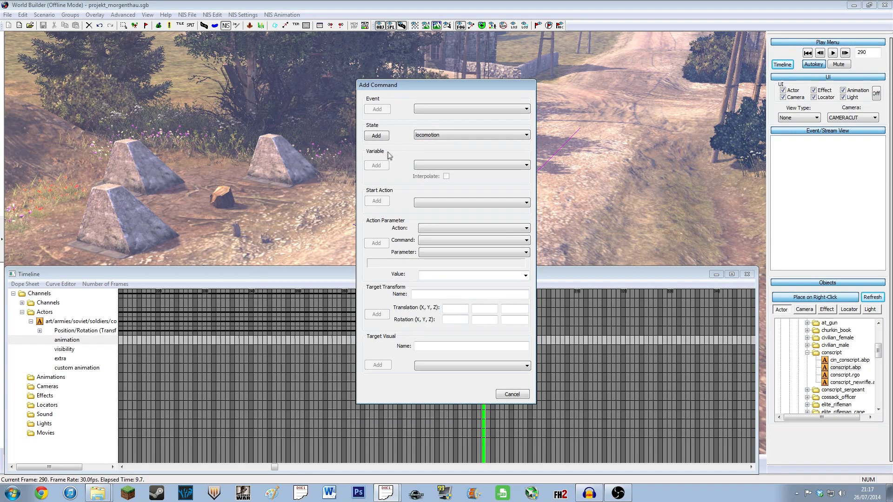
pyautogui.click(374, 138)
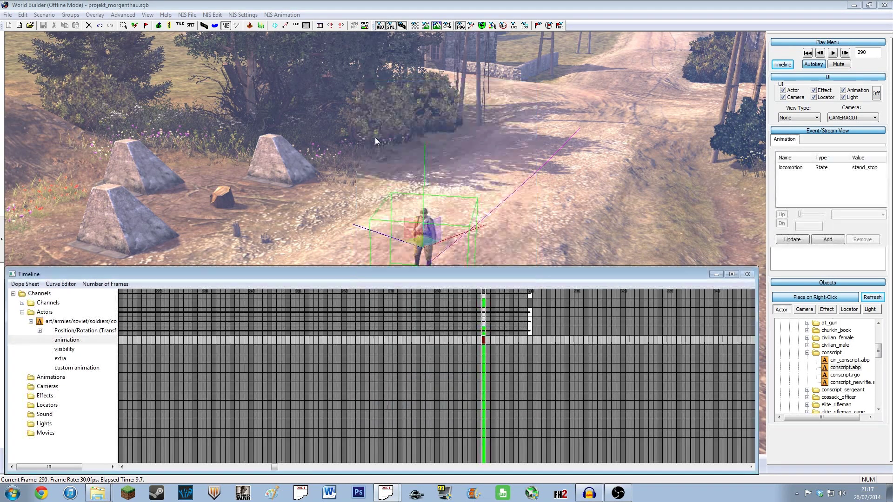
# Set the locomotion state's value at frame 290 to kneel_stop, update it, and put the timeline away.
pyautogui.click(861, 169)
pyautogui.click(864, 215)
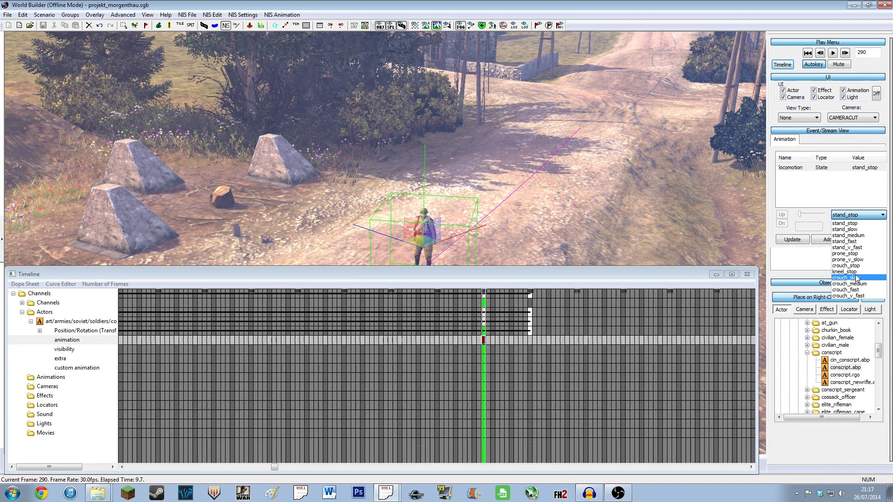
pyautogui.click(855, 272)
pyautogui.click(793, 240)
pyautogui.click(715, 274)
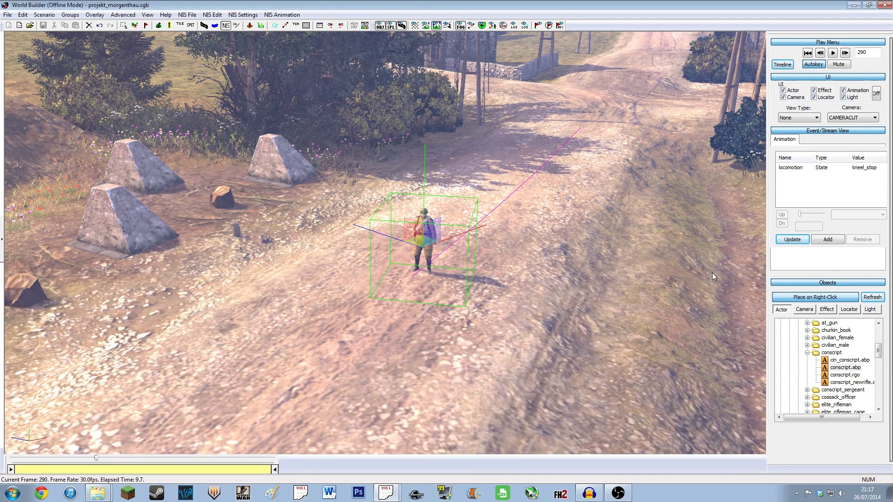
# Play the cinematic from frame 0 to check the conscript's kneel at the end of the path, then rewind it.
pyautogui.click(807, 53)
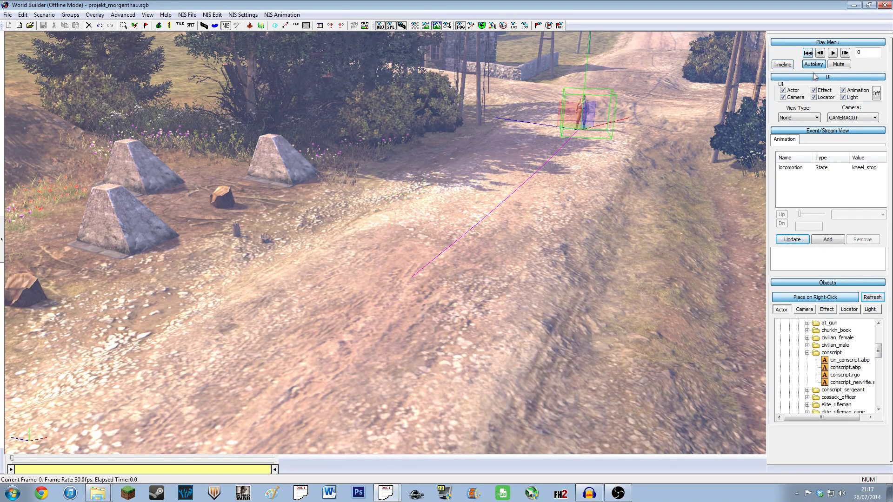
pyautogui.click(637, 237)
pyautogui.moveTo(643, 239); pyautogui.dragTo(692, 212, button='middle')
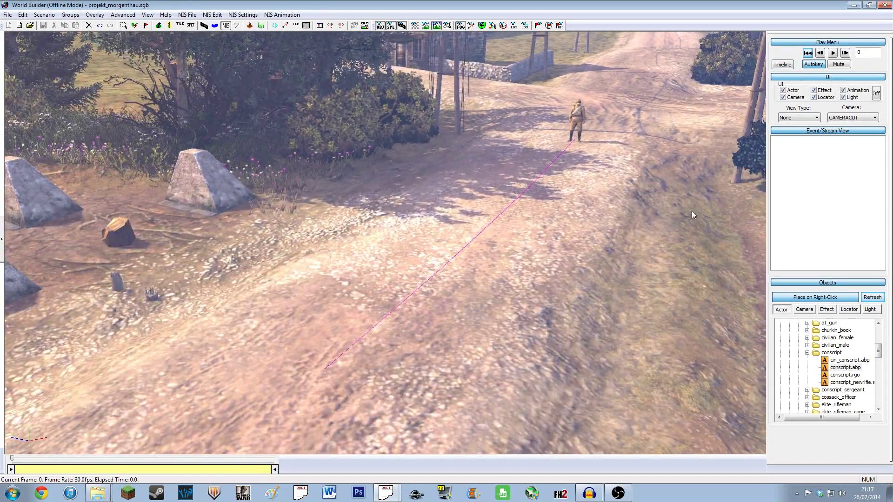
pyautogui.click(835, 54)
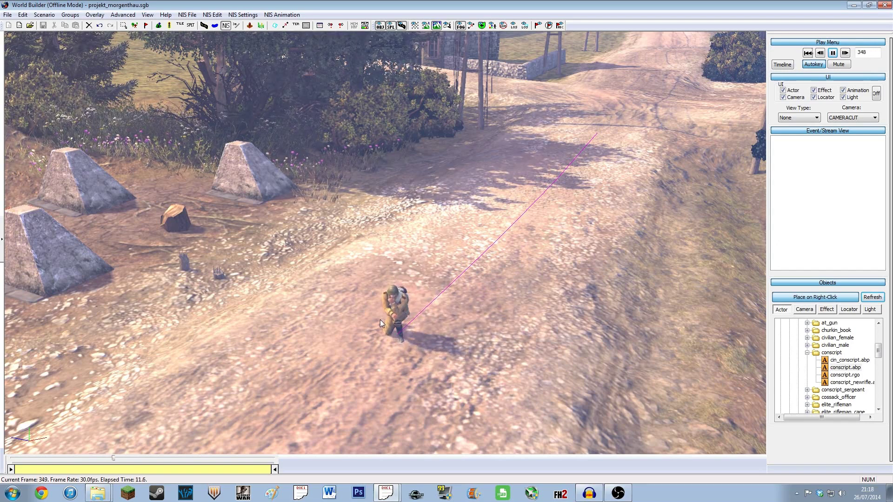
pyautogui.click(401, 321)
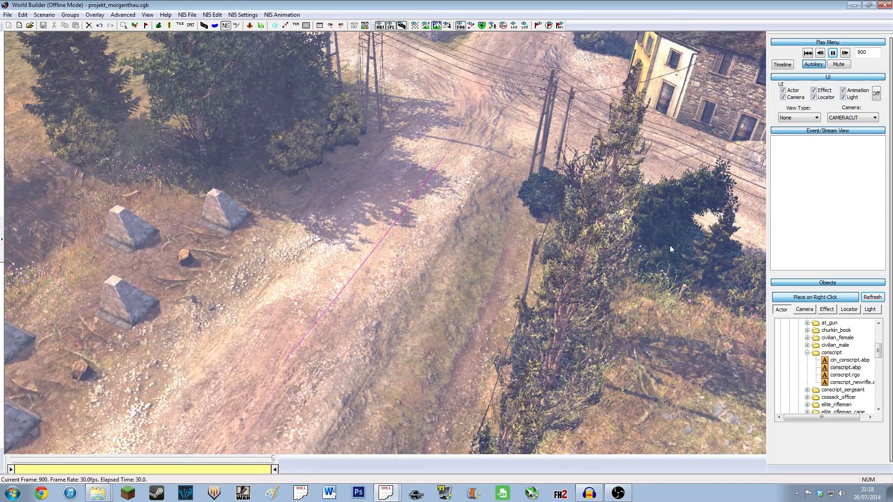
pyautogui.click(807, 53)
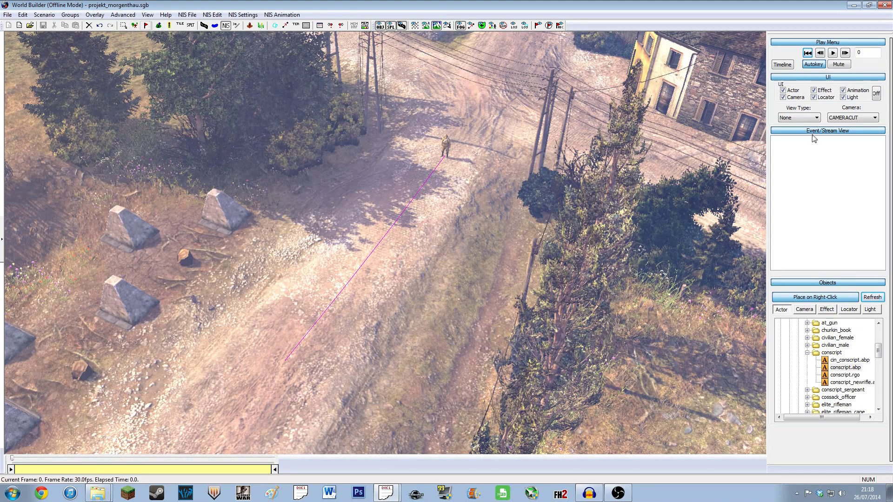
# Collapse the soviet and armies folders in the actor object tree.
pyautogui.scroll(4, 809, 357)
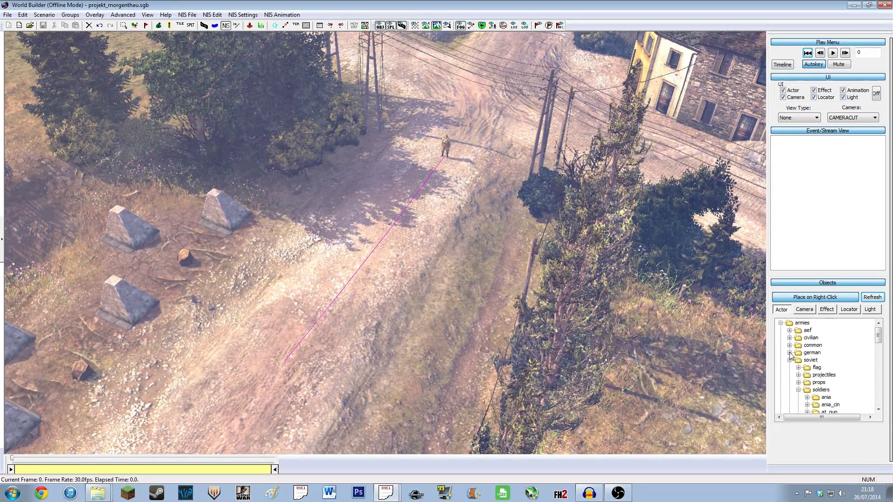
pyautogui.click(789, 360)
pyautogui.click(780, 322)
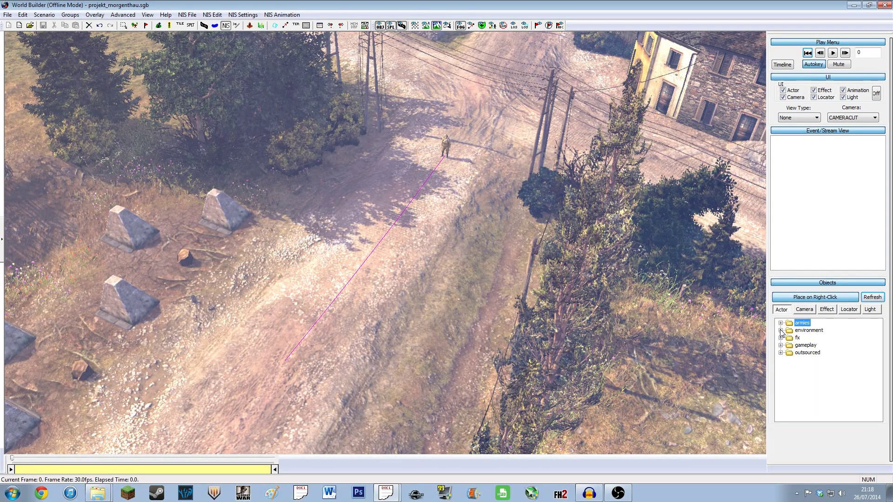
pyautogui.scroll(3, 425, 355)
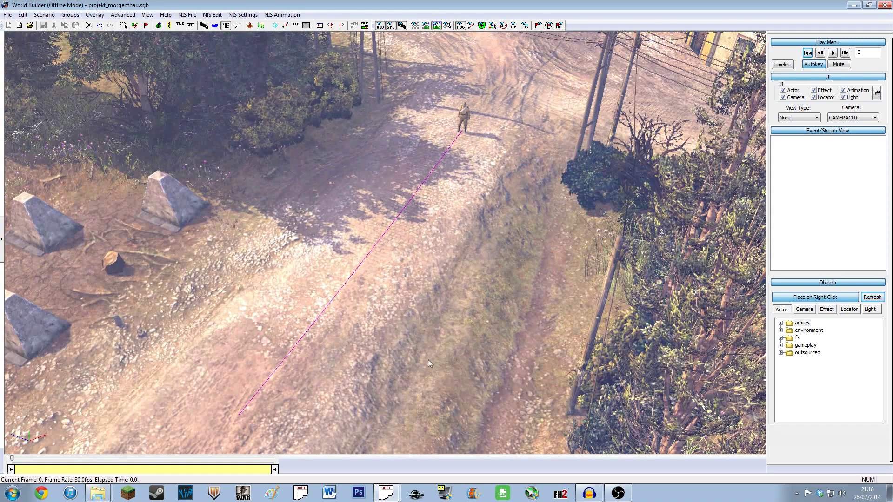
pyautogui.scroll(2, 428, 362)
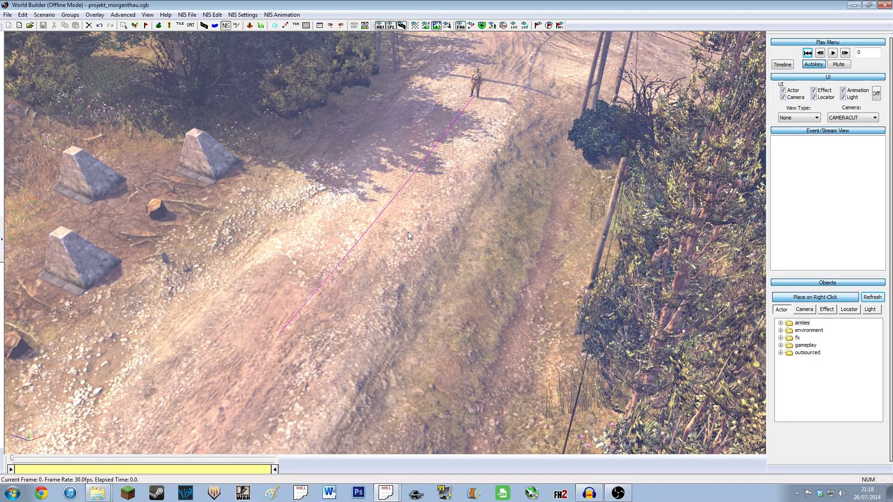
# Browse the actor objects through environment, objects and vehicles to the civilian vehicles, and expand the first burnt delivery truck folder.
pyautogui.click(781, 330)
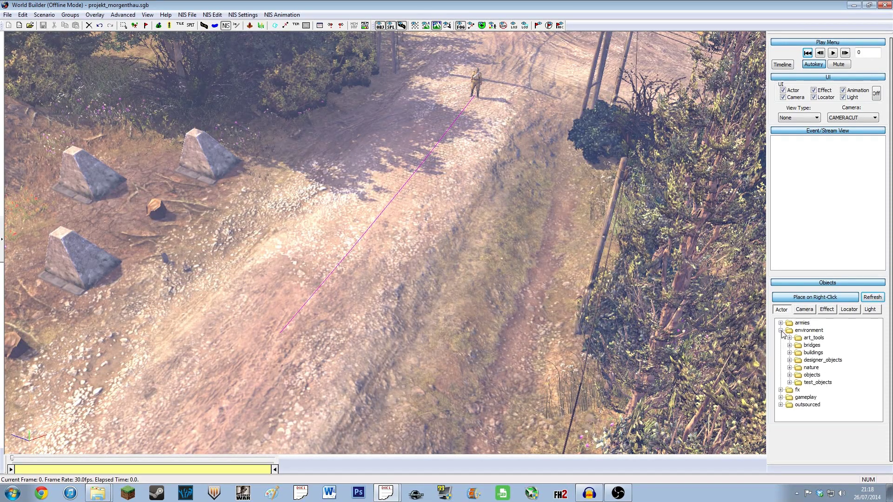
pyautogui.click(789, 375)
pyautogui.scroll(-5, 791, 380)
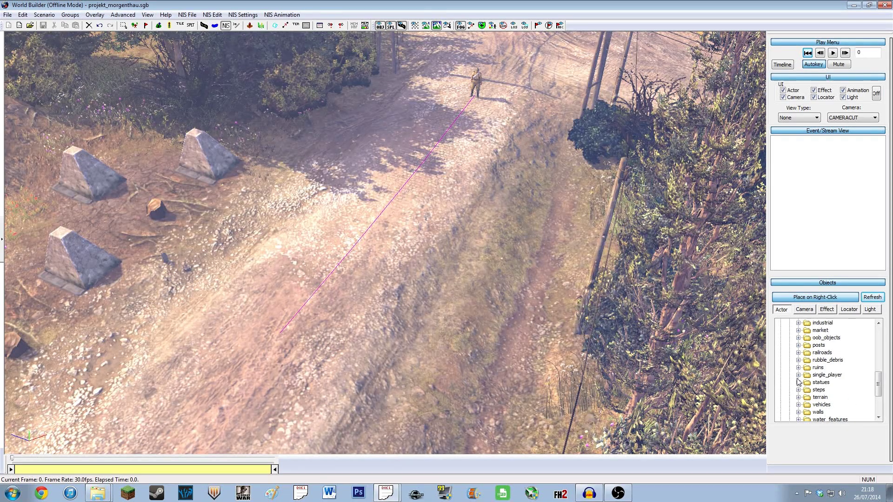
pyautogui.click(798, 382)
pyautogui.scroll(-1, 796, 382)
pyautogui.click(806, 368)
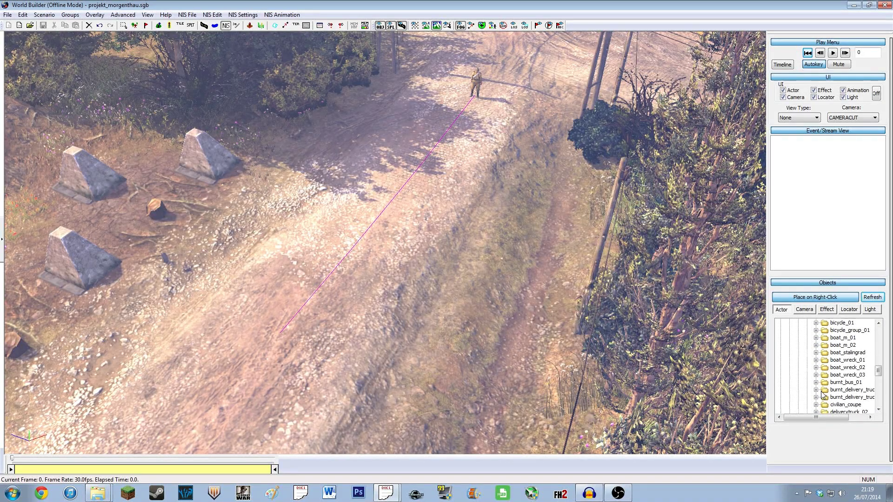
pyautogui.click(815, 390)
pyautogui.scroll(1, 502, 285)
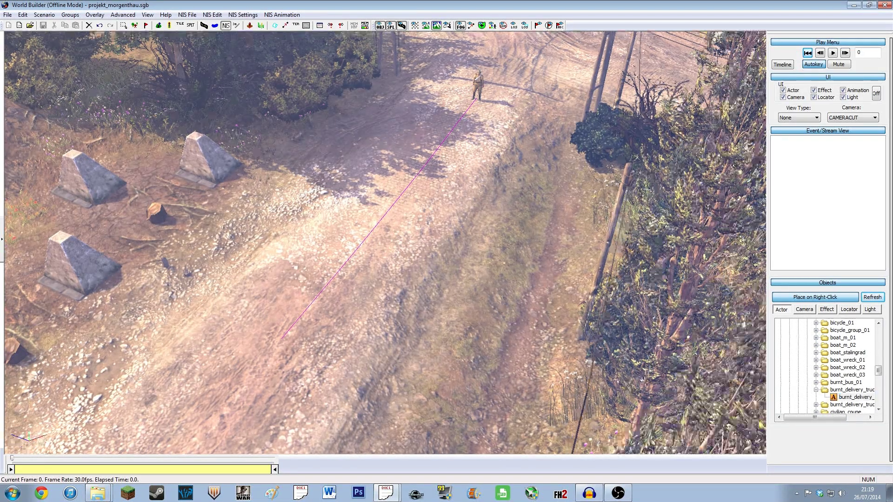
# Place the burnt delivery truck on the road across the conscript's path and shift it slightly toward the grassy verge.
pyautogui.moveTo(502, 284); pyautogui.dragTo(449, 290, button='middle')
pyautogui.rightClick(458, 230)
pyautogui.moveTo(464, 237); pyautogui.dragTo(465, 284, button='middle')
pyautogui.scroll(1, 461, 285)
pyautogui.click(453, 252)
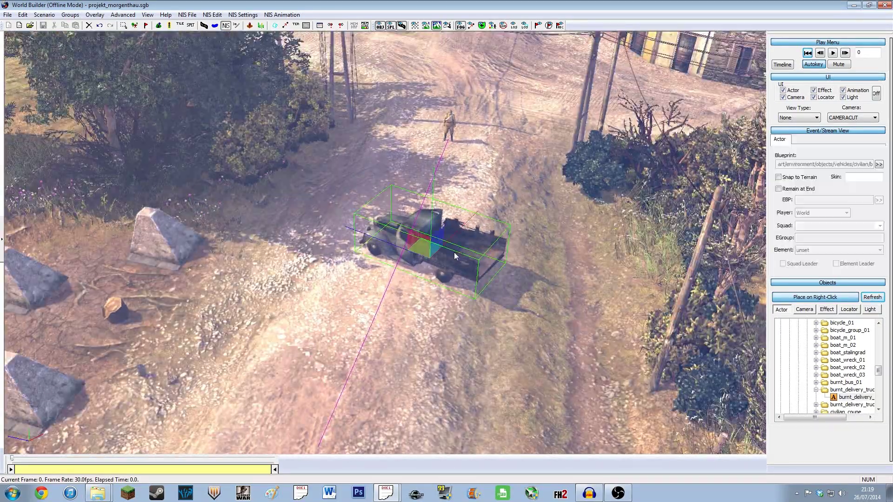
pyautogui.moveTo(427, 253); pyautogui.dragTo(449, 260)
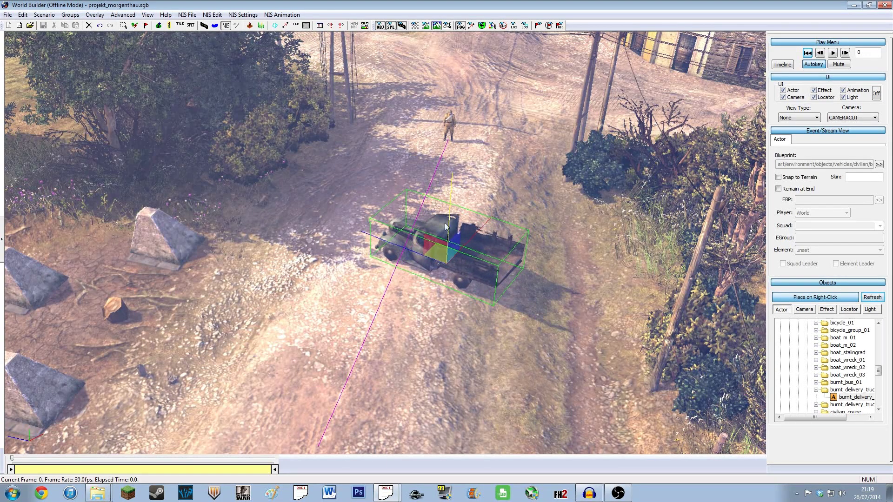
# Select the conscript, go to frame 144, and move him clear of the truck's front so his path bends around it.
pyautogui.click(449, 131)
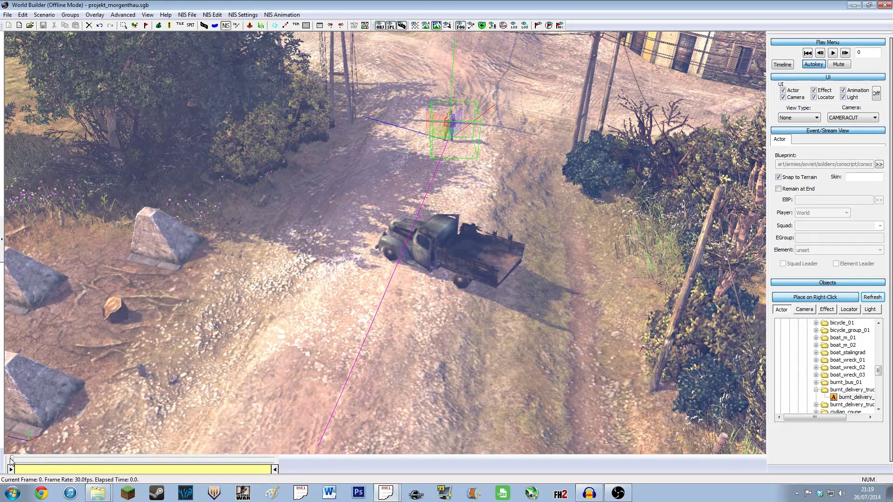
pyautogui.moveTo(13, 460); pyautogui.dragTo(54, 460)
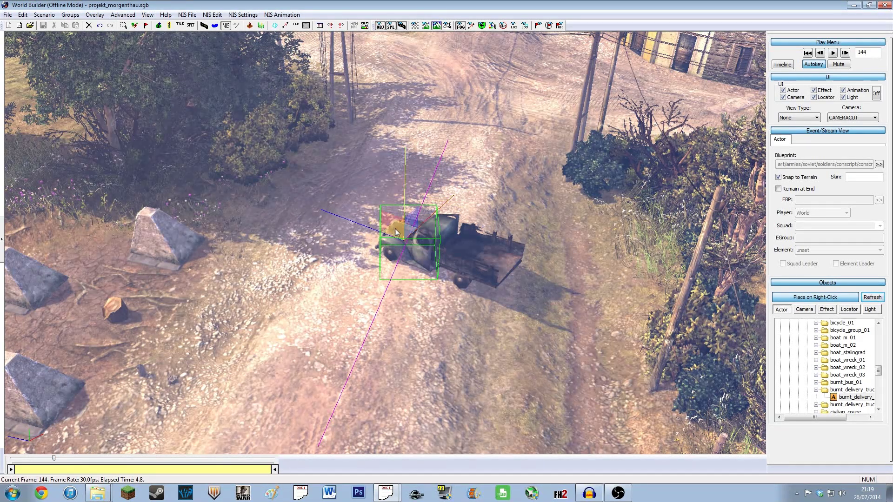
pyautogui.scroll(3, 393, 229)
pyautogui.moveTo(393, 230); pyautogui.dragTo(405, 208, button='middle')
pyautogui.moveTo(402, 216); pyautogui.dragTo(350, 203)
pyautogui.moveTo(380, 295); pyautogui.dragTo(410, 257, button='middle')
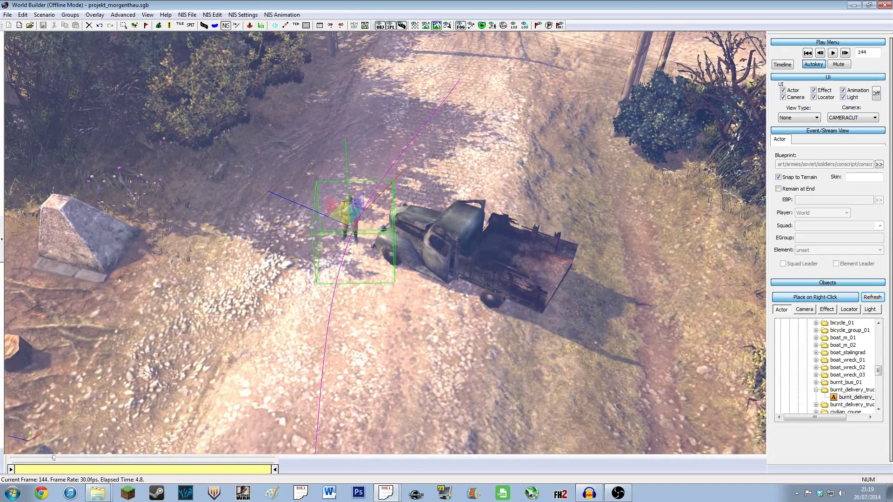
# Return to frame 0, deselect the conscript and play the scene to check his walk around the burnt truck.
pyautogui.moveTo(465, 196); pyautogui.dragTo(503, 230, button='middle')
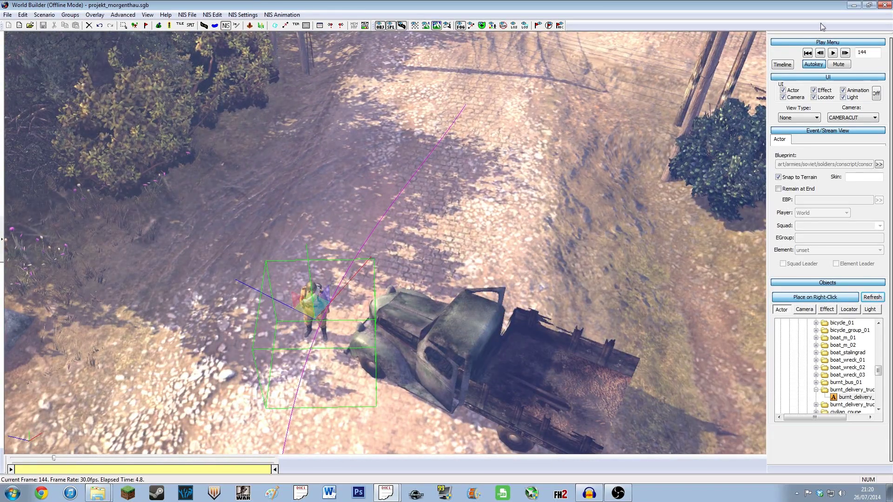
pyautogui.click(807, 52)
pyautogui.click(561, 198)
pyautogui.scroll(-3, 540, 216)
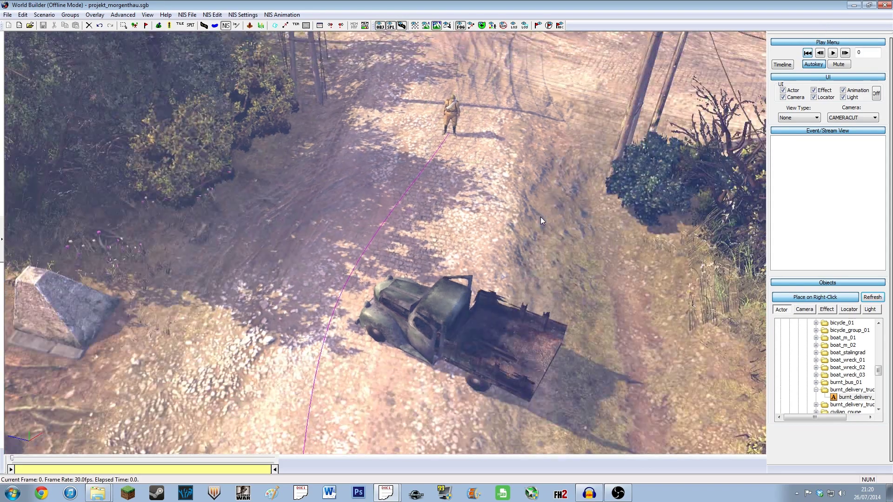
pyautogui.moveTo(540, 216); pyautogui.dragTo(539, 168, button='middle')
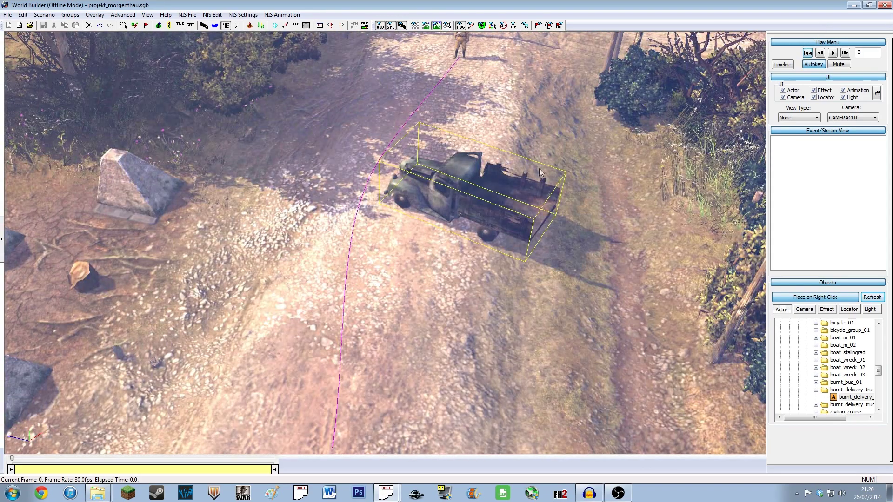
pyautogui.moveTo(437, 372); pyautogui.dragTo(438, 289, button='middle')
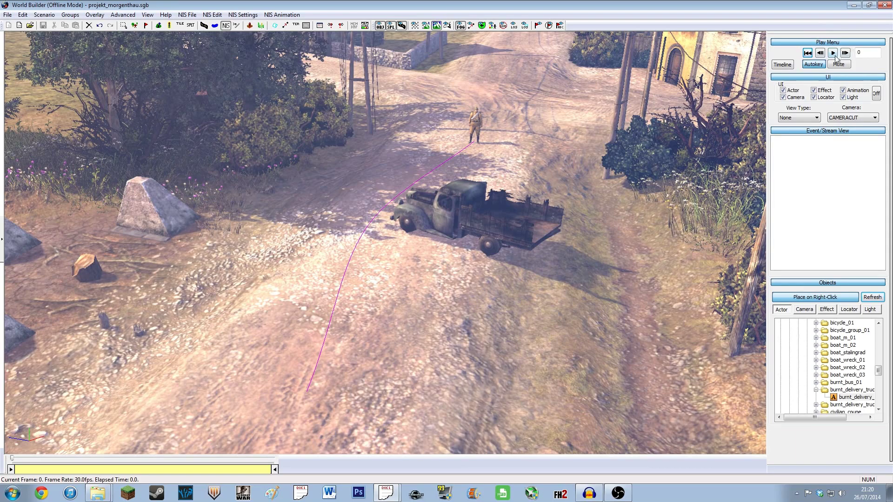
pyautogui.click(832, 53)
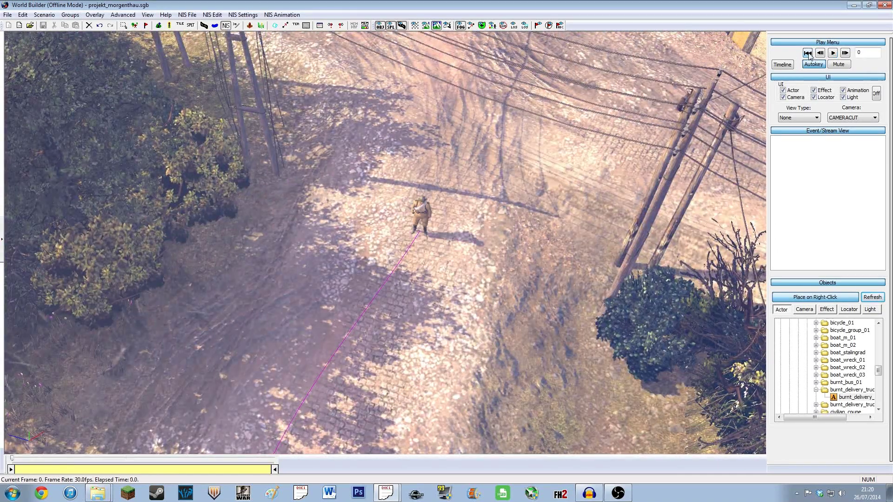
# Replay the walk from frame 0 as seen from overhead and pause it before the conscript reaches the truck.
pyautogui.click(807, 54)
pyautogui.scroll(-2, 497, 232)
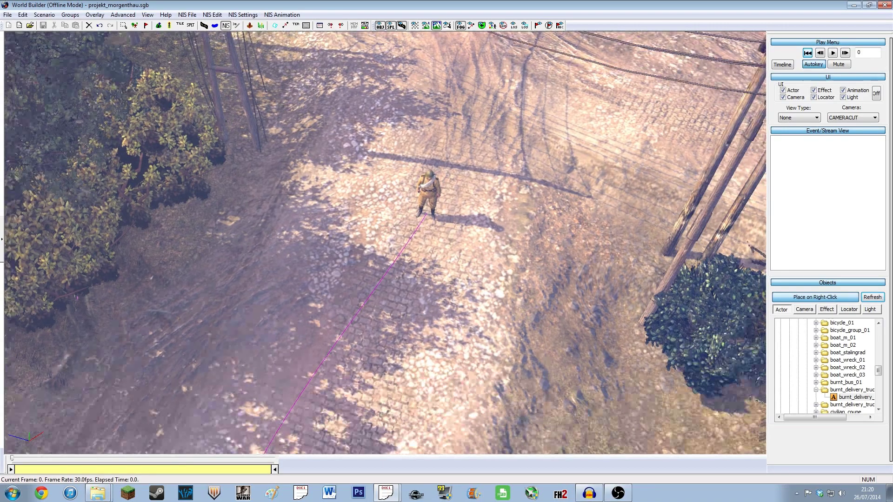
pyautogui.moveTo(498, 232); pyautogui.dragTo(768, 95, button='middle')
pyautogui.scroll(1, 531, 208)
pyautogui.moveTo(531, 211); pyautogui.dragTo(506, 227, button='middle')
pyautogui.click(832, 53)
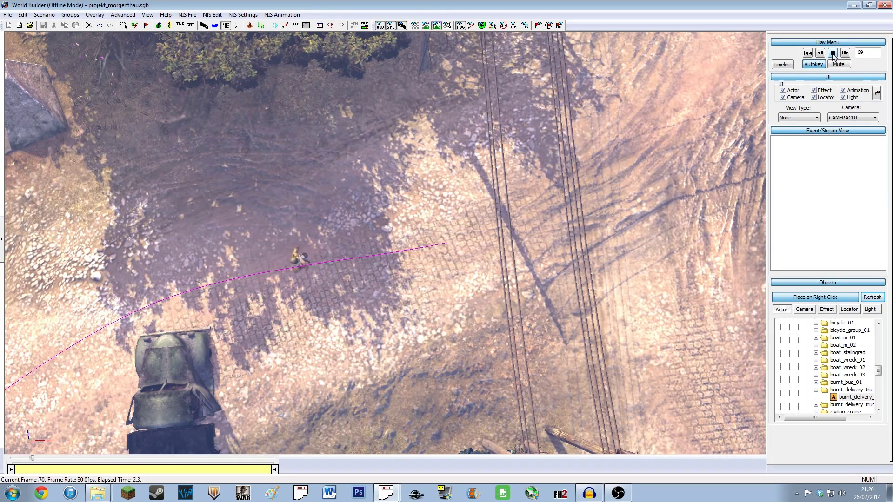
pyautogui.click(832, 53)
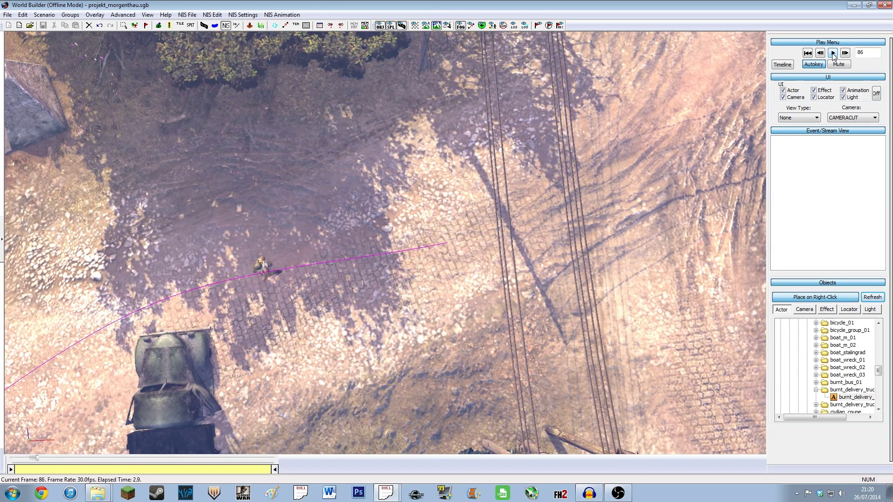
# At frame 0, rotate the conscript slightly so that he faces along his path, and deselect him.
pyautogui.click(808, 53)
pyautogui.scroll(5, 441, 277)
pyautogui.moveTo(441, 277); pyautogui.dragTo(672, 114, button='middle')
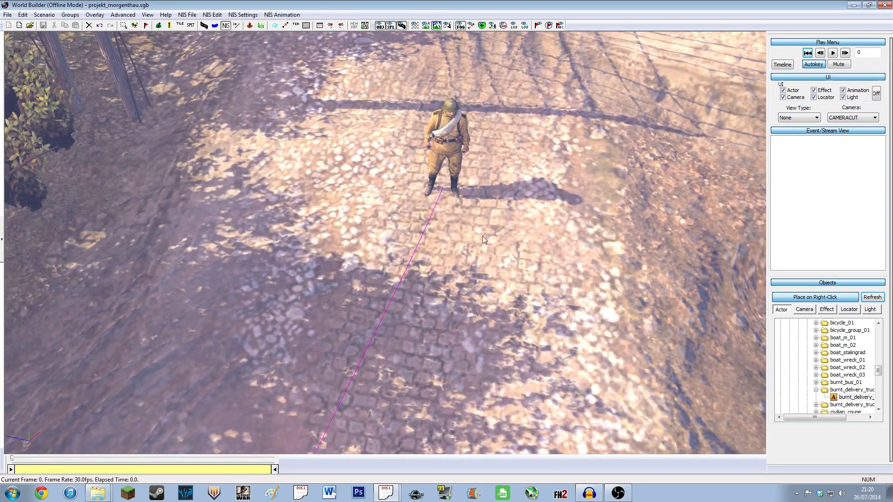
pyautogui.click(455, 155)
pyautogui.press('r')
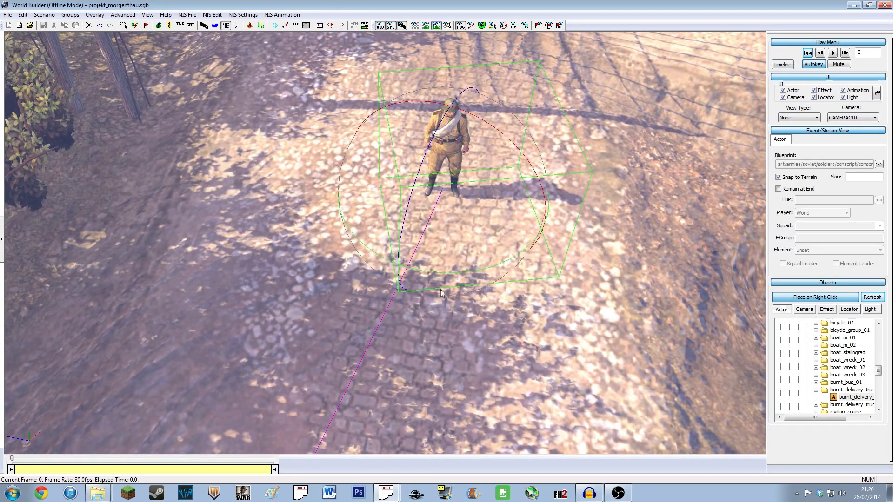
pyautogui.moveTo(444, 286); pyautogui.dragTo(454, 275)
pyautogui.moveTo(454, 275); pyautogui.dragTo(511, 303, button='middle')
pyautogui.moveTo(450, 284); pyautogui.dragTo(447, 283, button='middle')
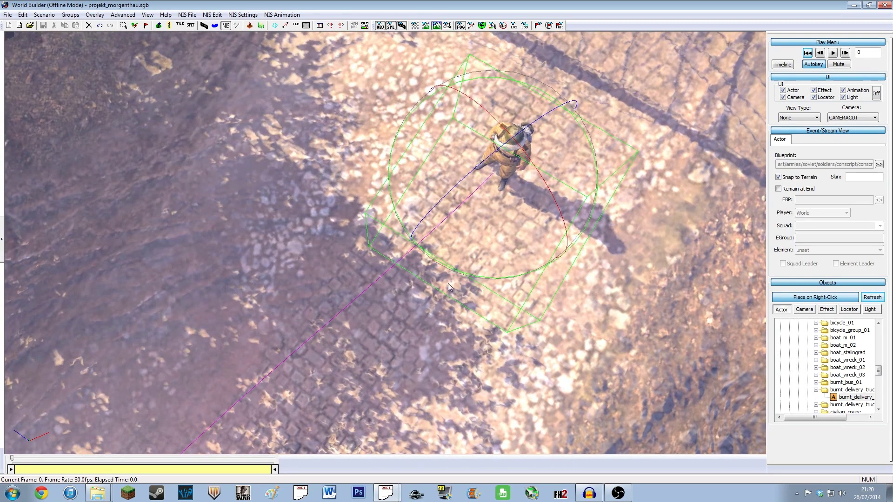
pyautogui.click(356, 364)
# Play the scene through to frame 900 with the truck and the conscript's whole path in view.
pyautogui.moveTo(363, 380); pyautogui.dragTo(442, 328, button='middle')
pyautogui.scroll(-5, 408, 351)
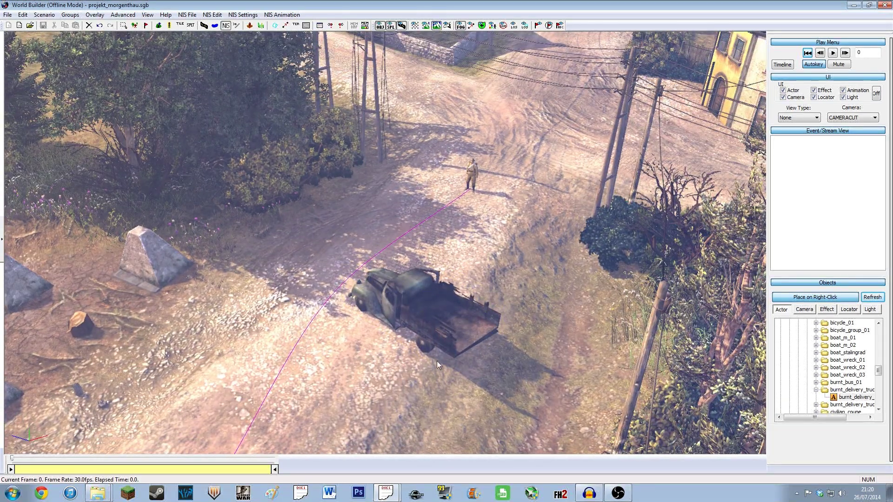
pyautogui.scroll(-2, 474, 385)
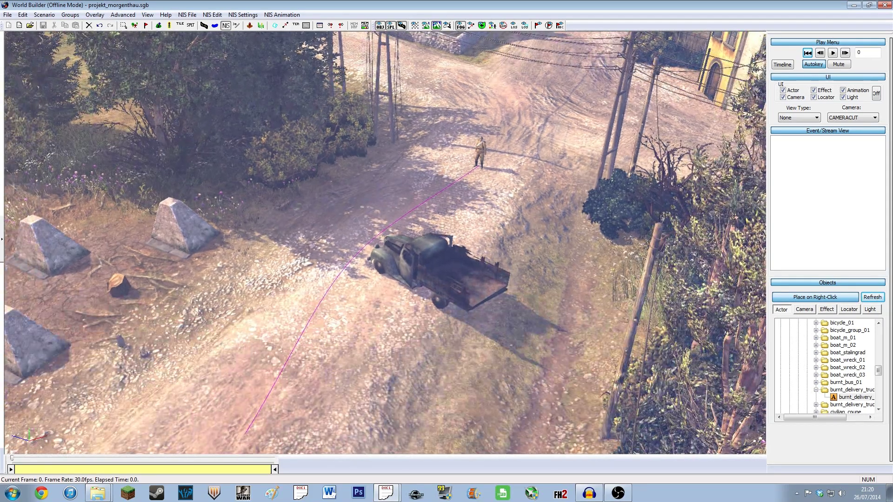
pyautogui.scroll(3, 565, 311)
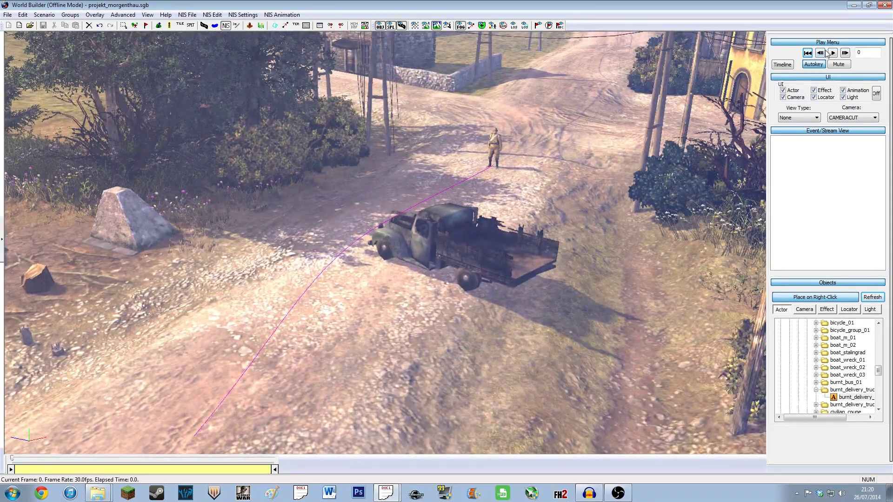
pyautogui.click(830, 53)
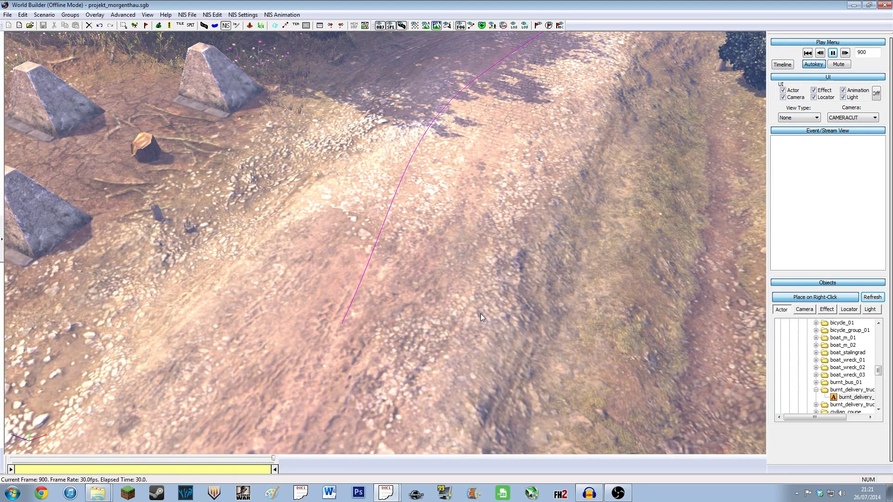
pyautogui.scroll(-3, 470, 285)
pyautogui.scroll(-3, 422, 286)
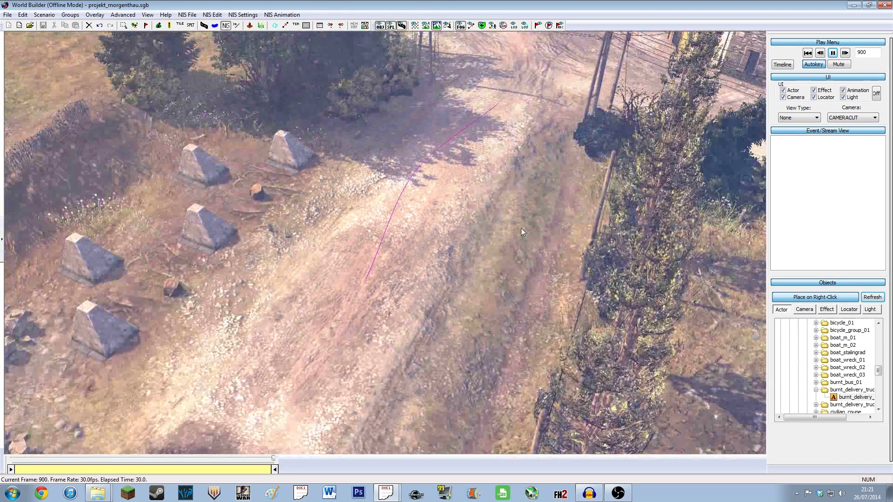
pyautogui.scroll(2, 375, 309)
# Replay the scene from frame 0 from a low roadside angle and pause at frame 328, during the conscript's kneeling animation.
pyautogui.click(807, 53)
pyautogui.scroll(3, 420, 250)
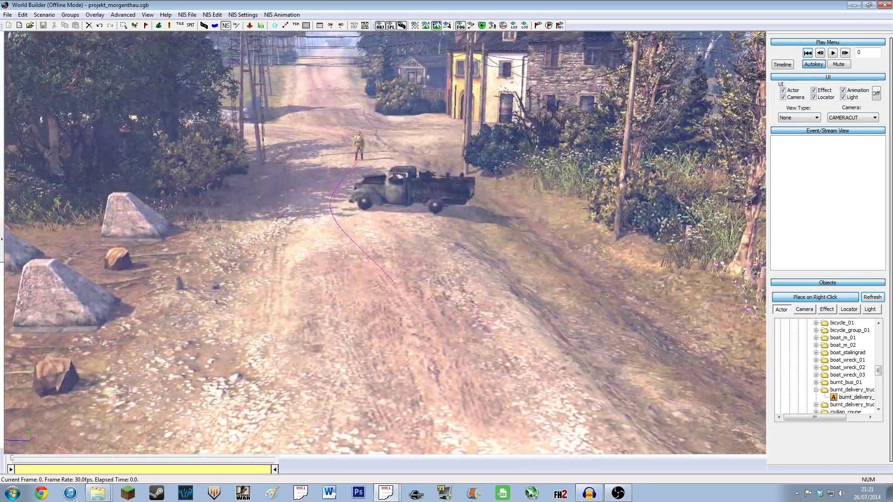
pyautogui.scroll(-2, 341, 311)
pyautogui.scroll(4, 341, 310)
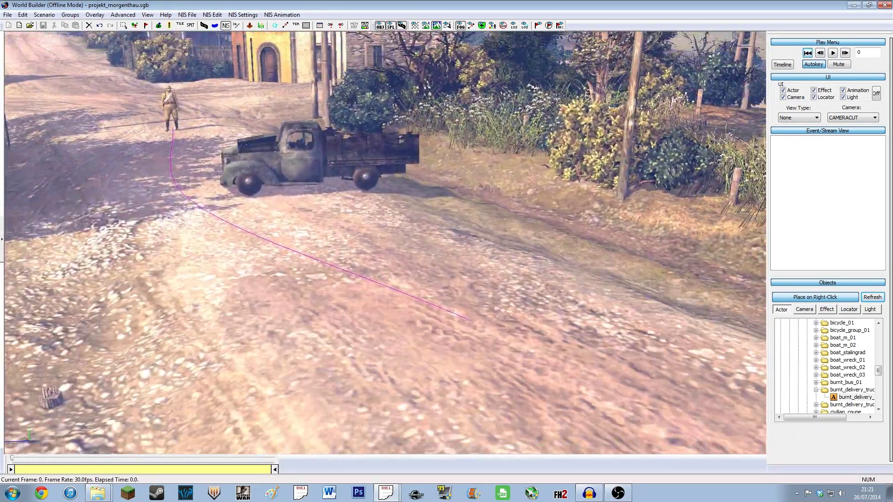
pyautogui.moveTo(343, 311); pyautogui.dragTo(298, 311, button='middle')
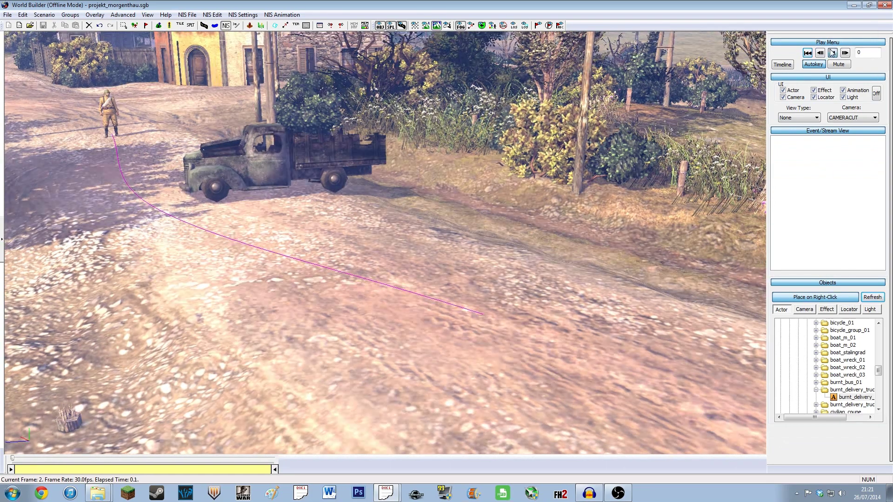
pyautogui.click(832, 53)
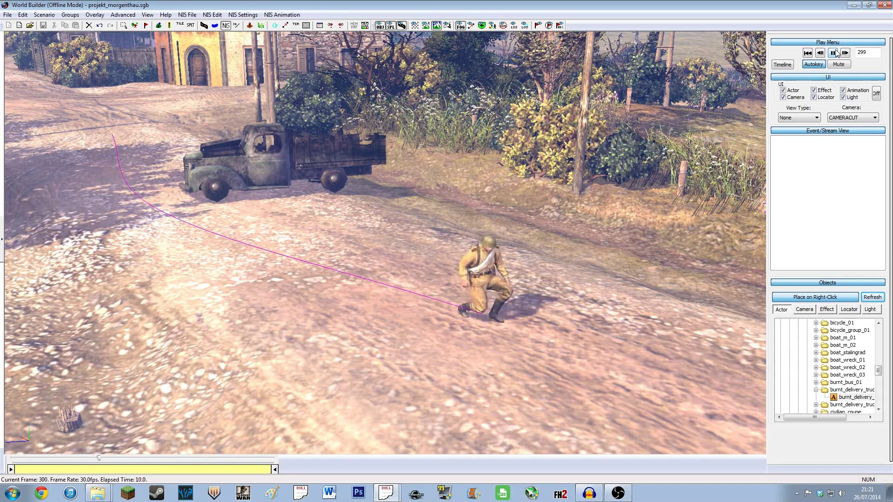
pyautogui.click(834, 52)
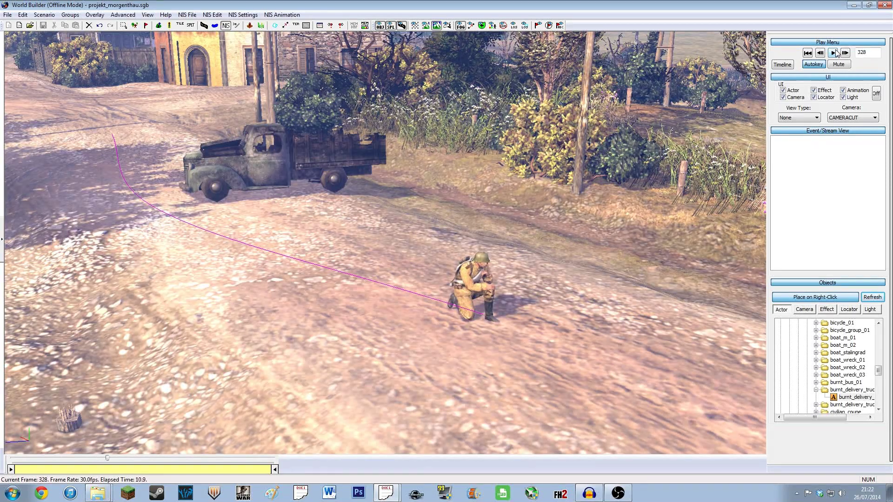
pyautogui.click(474, 314)
pyautogui.click(571, 375)
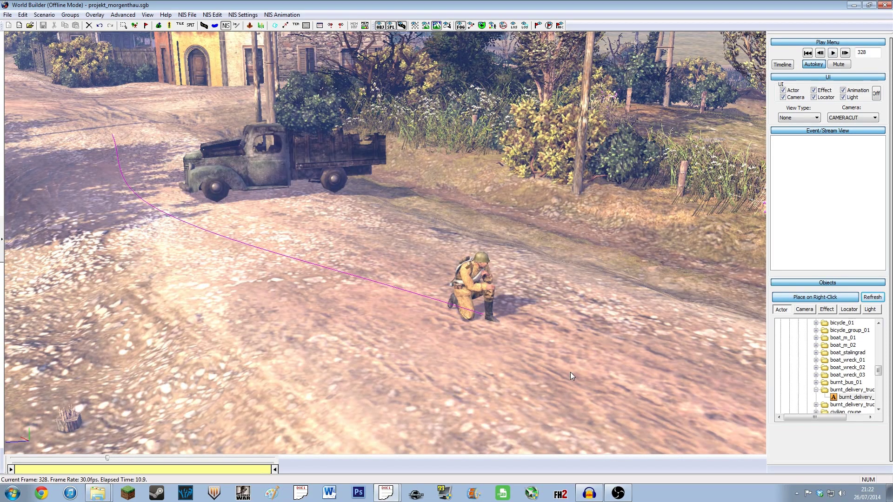